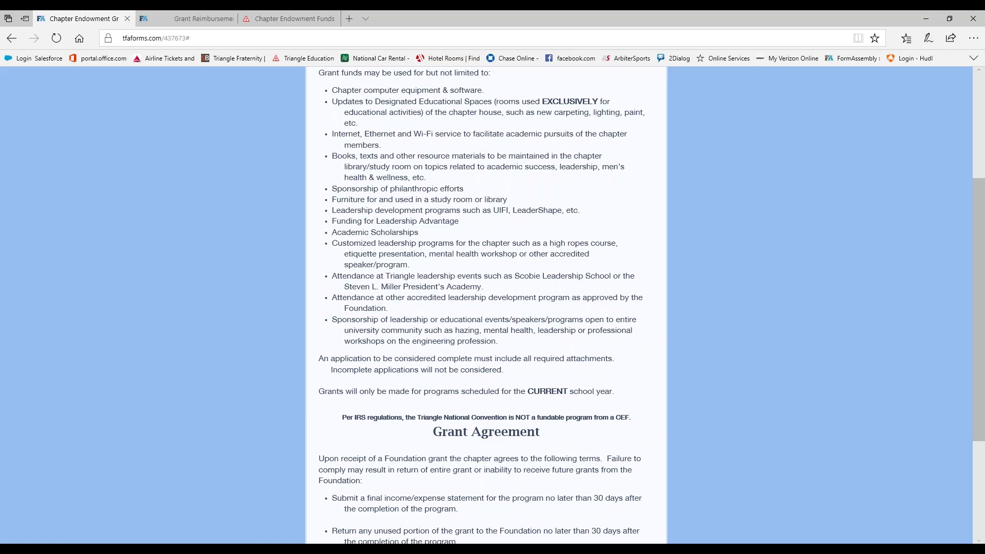
Step: Review the General Guidelines and Grant Agreement on page 2 of the grant application
scroll(314, 177, "up", 4)
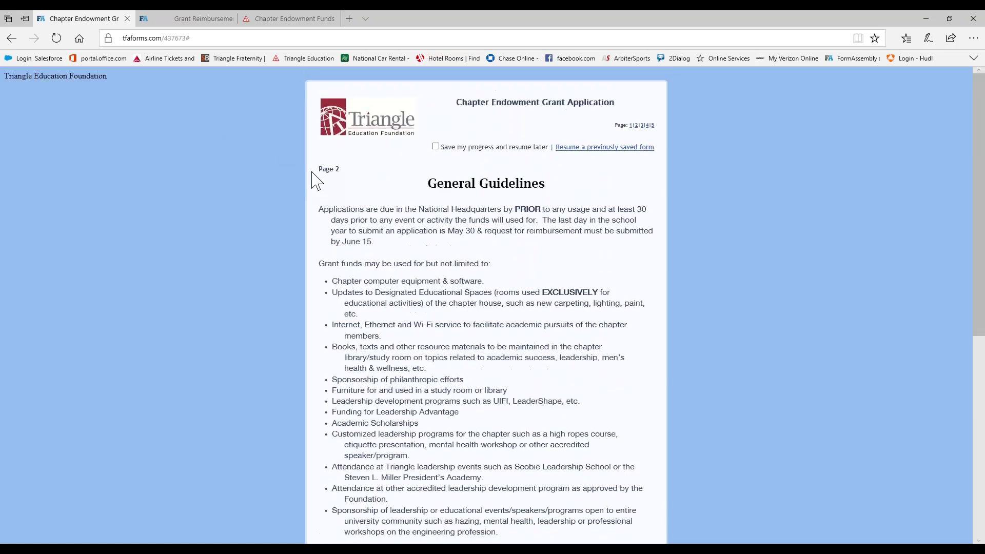
scroll(316, 180, "down", 3)
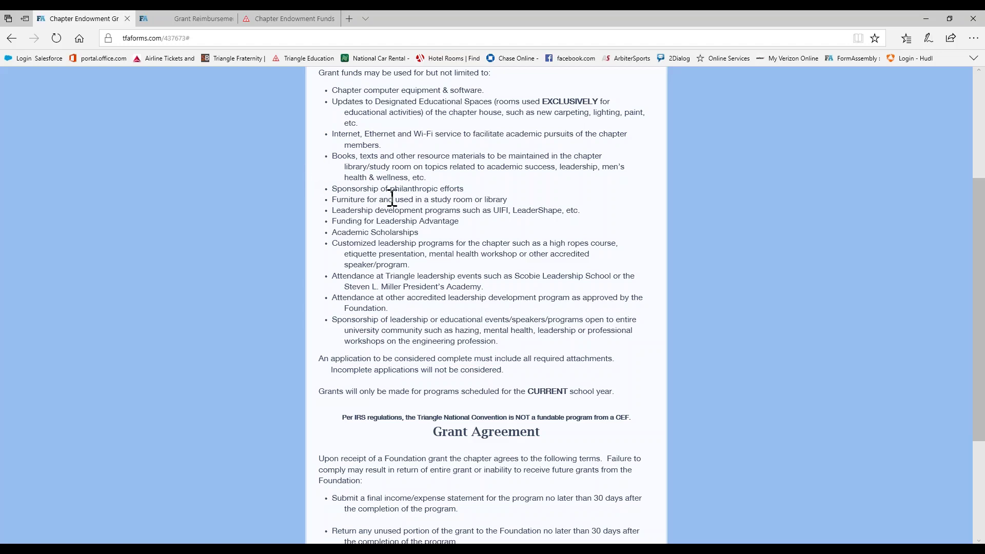
scroll(452, 163, "down", 3)
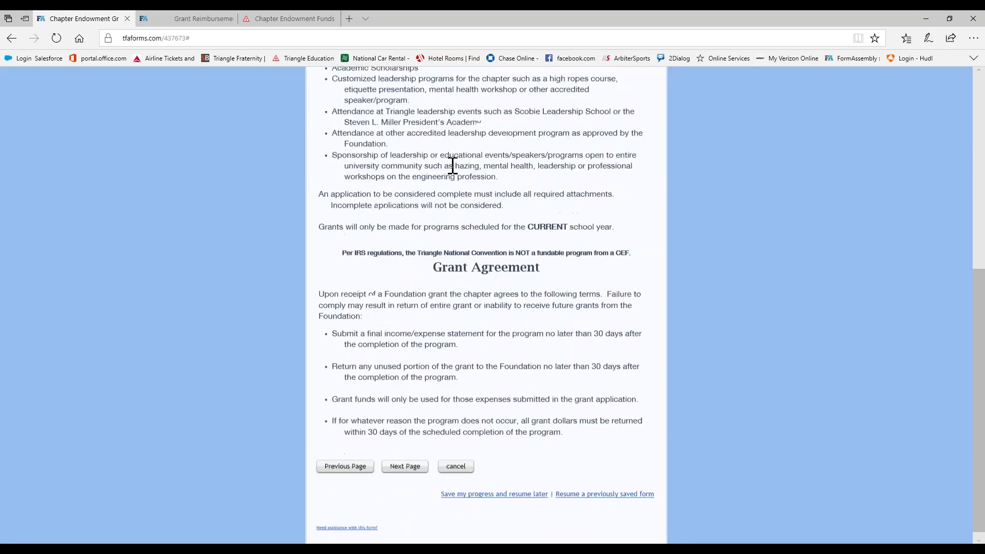
scroll(452, 165, "up", 3)
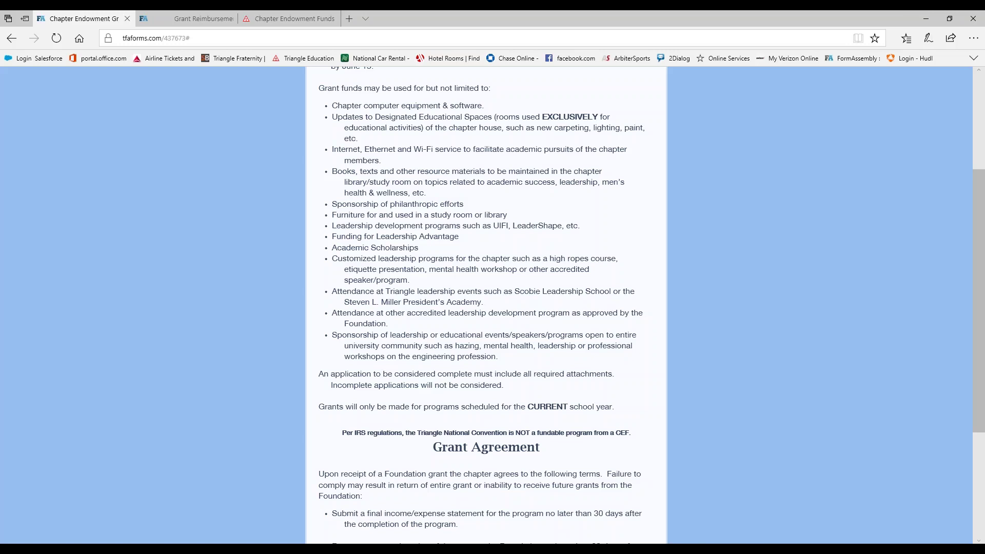
scroll(453, 173, "up", 4)
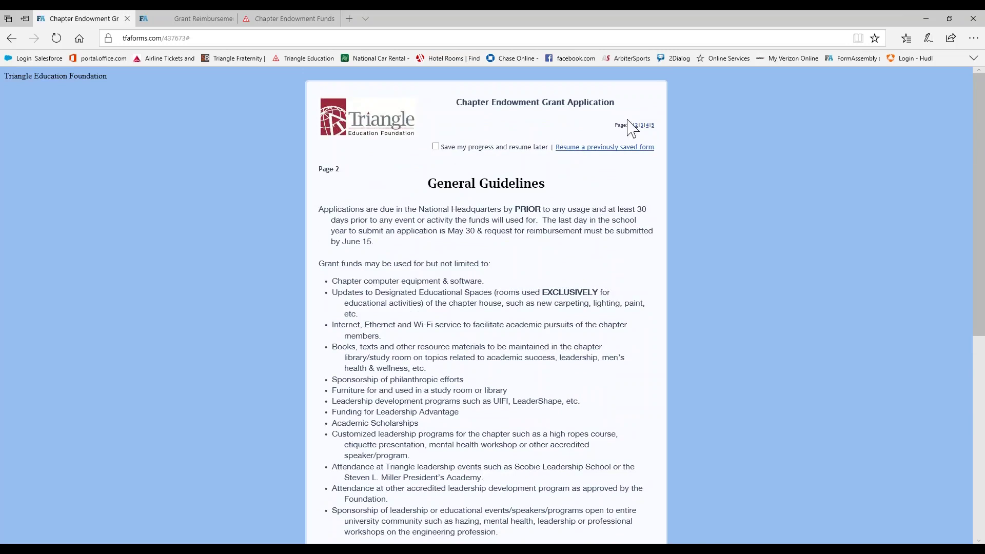
Step: Go back to the application's Overview page and enable saving the progress to resume later
left_click(630, 126)
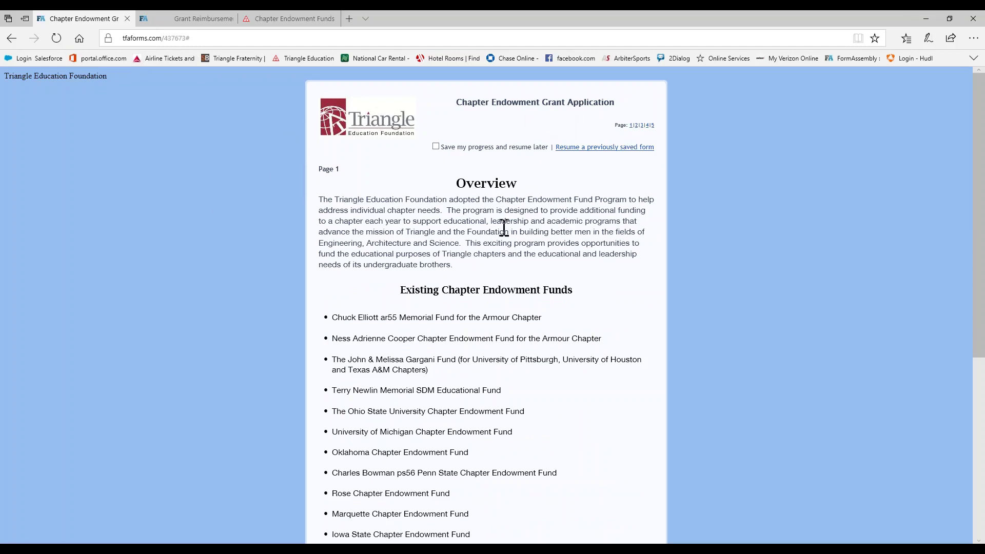
left_click(436, 147)
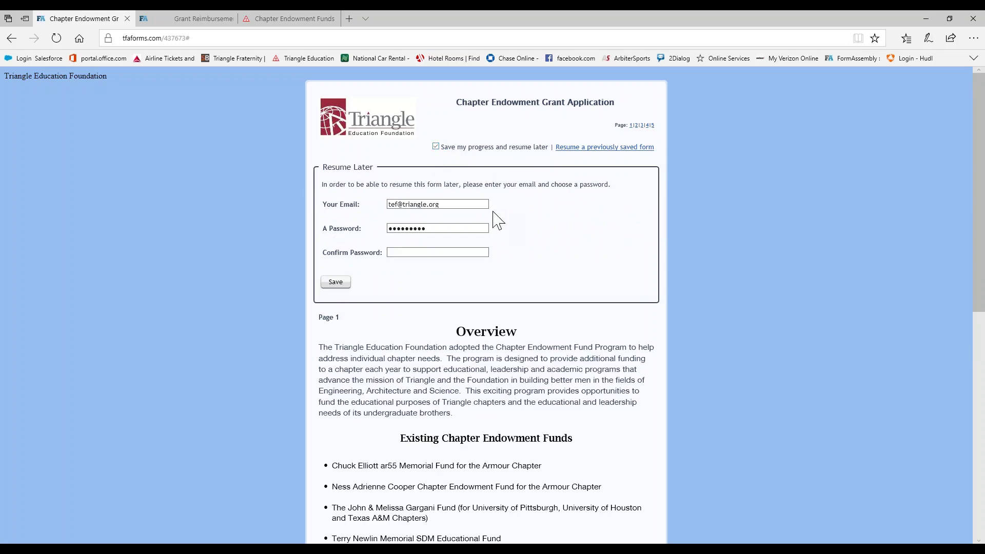
left_click(379, 255)
Step: Return to page 2 of the application and read through the fund usage guidelines and agreement terms again
left_click(637, 125)
scroll(616, 341, "down", 5)
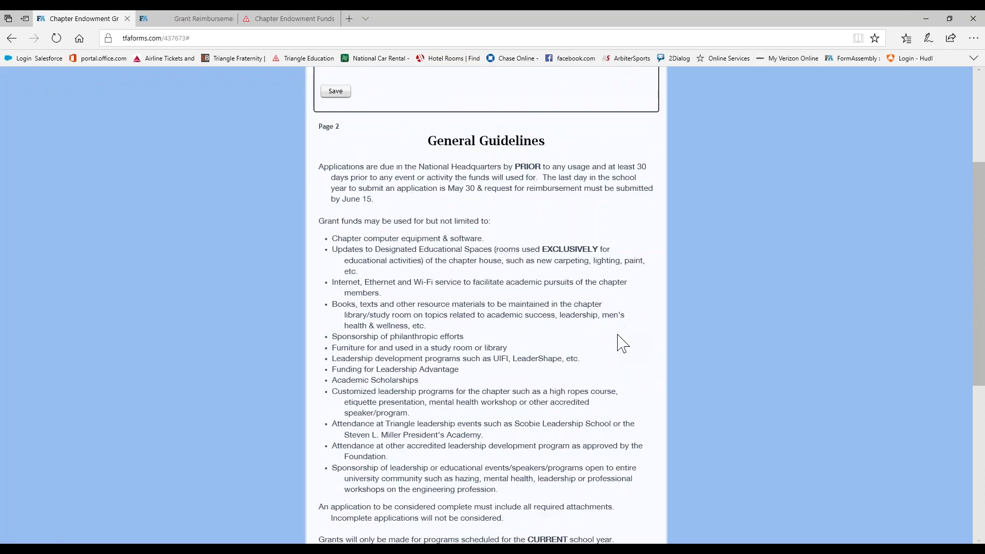
scroll(529, 154, "up", 1)
scroll(510, 352, "down", 6)
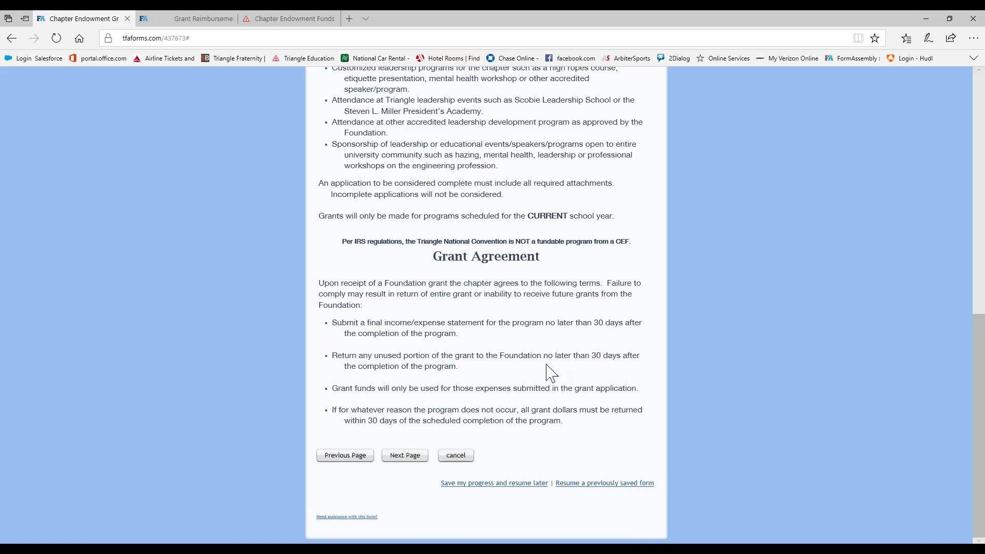
scroll(550, 372, "up", 10)
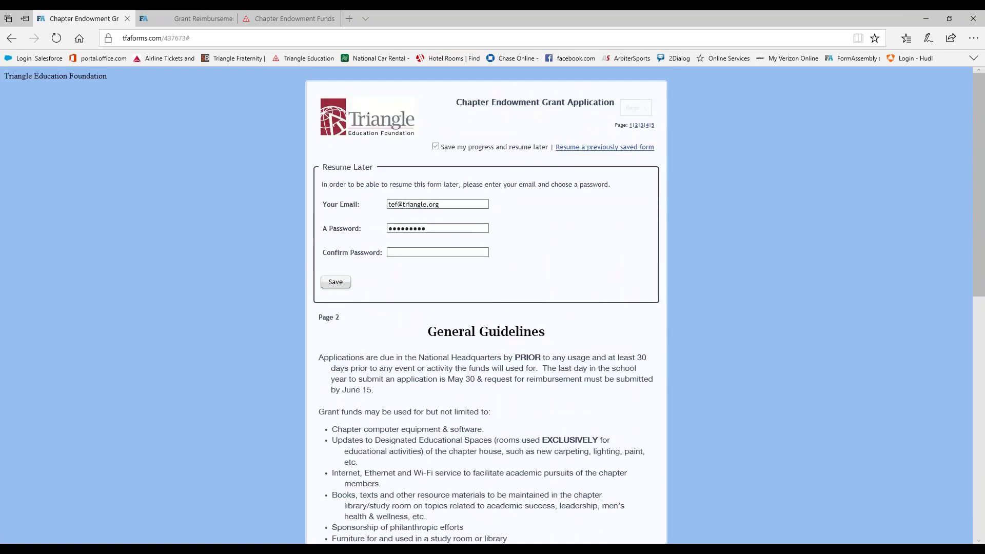
Step: Go to page 3 of the application, at the Chapter Information section
left_click(642, 125)
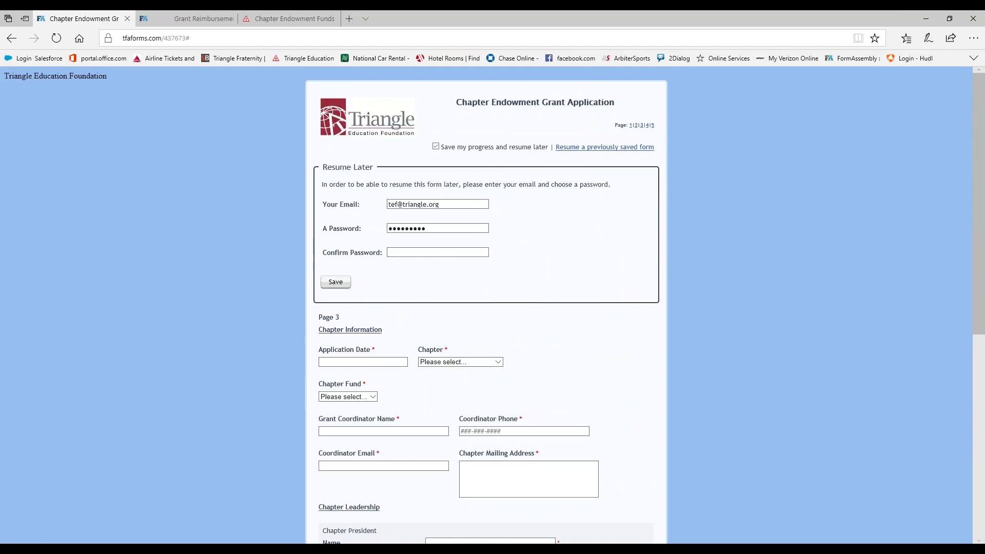
scroll(625, 283, "down", 3)
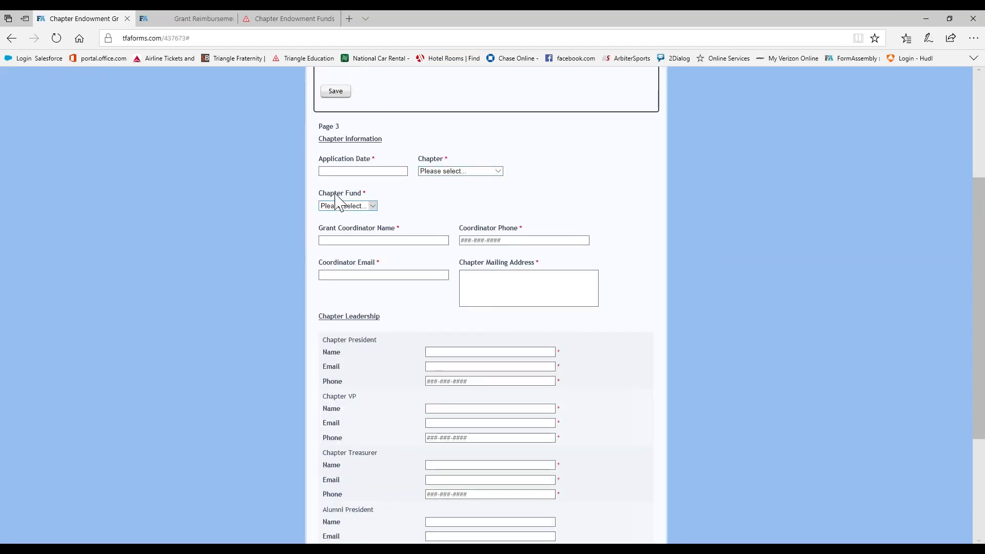
Step: Set the chapter to Armour and open the list of chapter funds
left_click(454, 173)
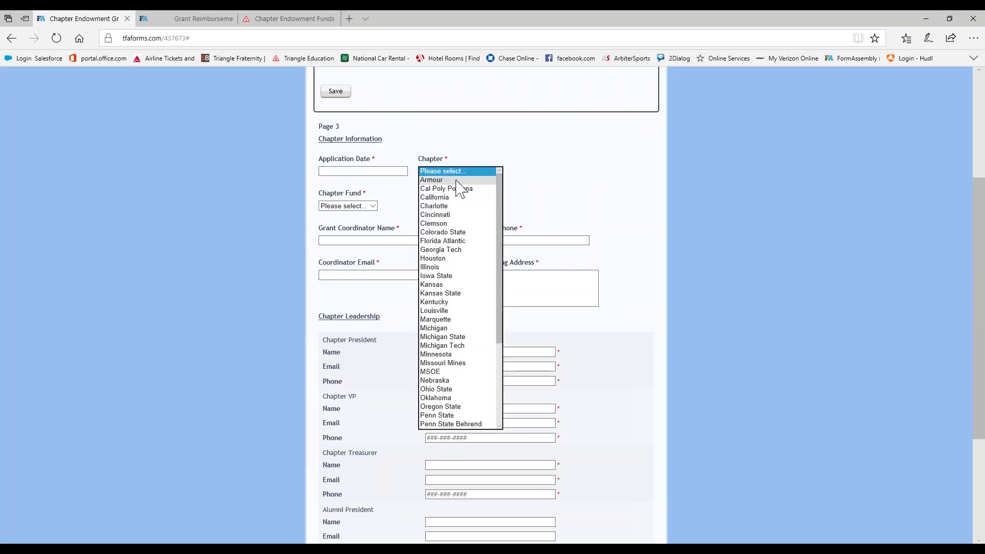
left_click(462, 179)
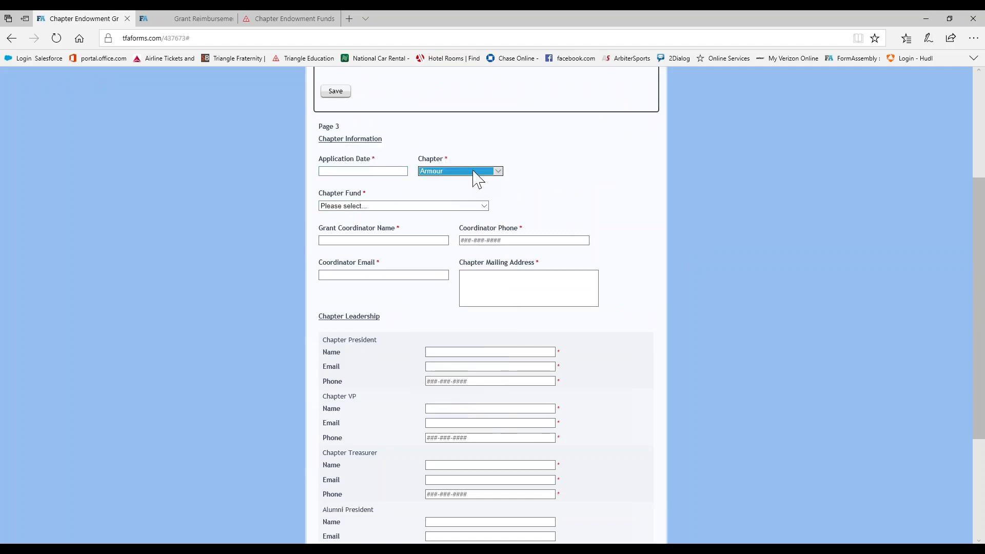
left_click(475, 172)
left_click(472, 172)
left_click(373, 206)
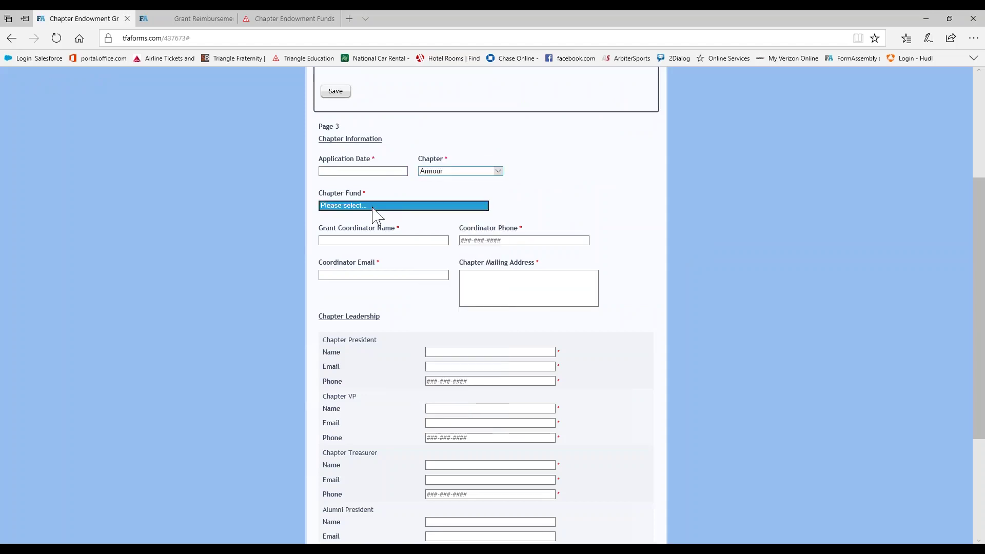
Step: Set the chapter to Pittsburgh and check the available chapter funds and chapter choices
left_click(454, 173)
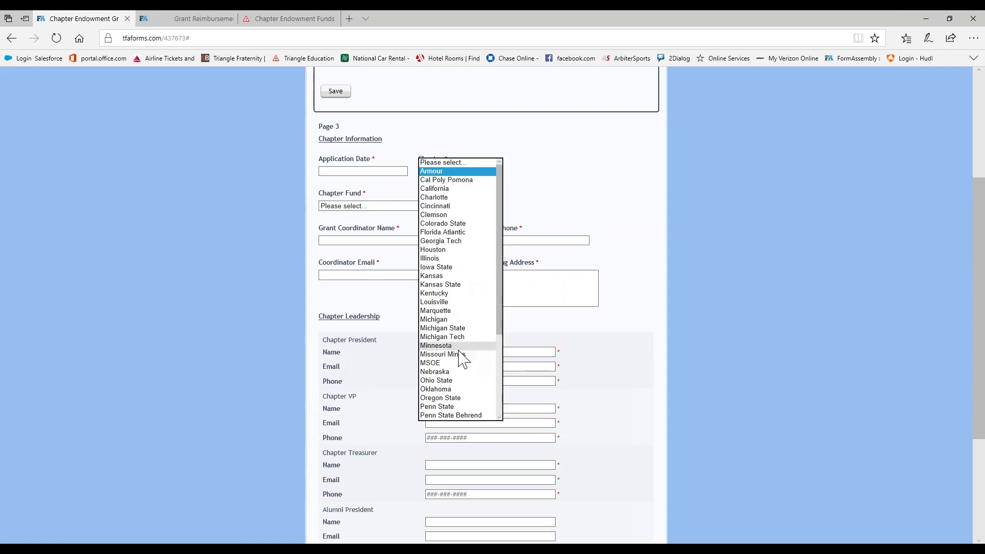
scroll(466, 403, "down", 3)
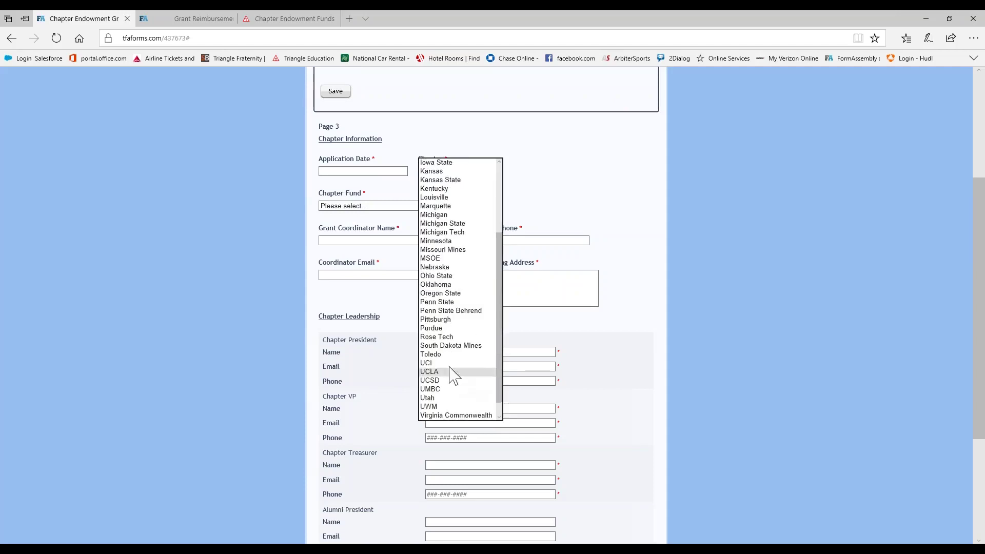
left_click(454, 320)
left_click(382, 208)
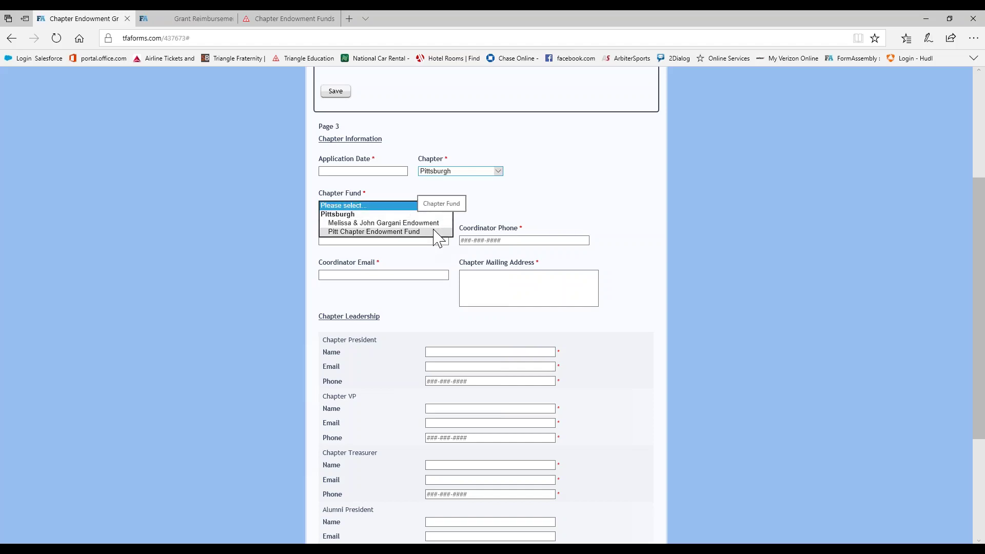
left_click(498, 172)
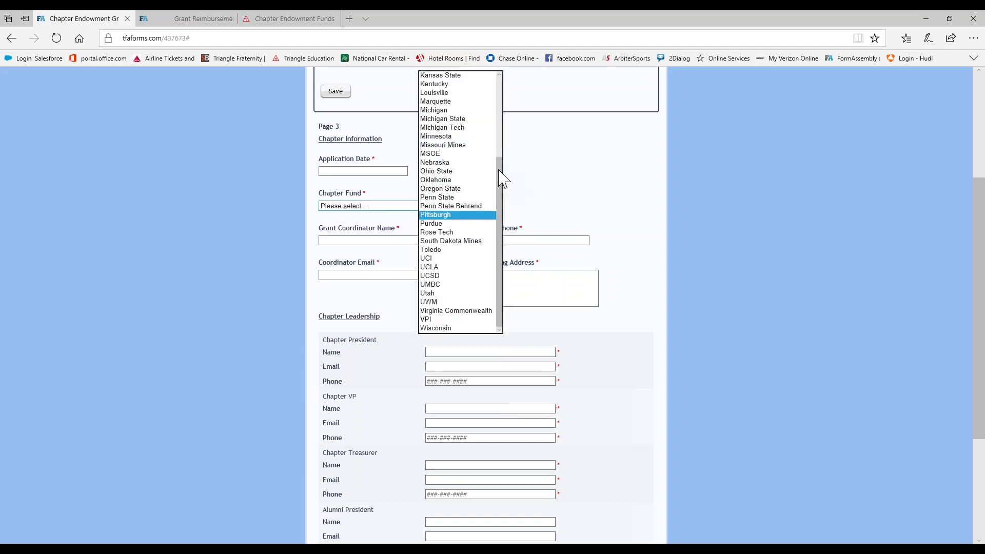
left_click_drag(499, 170, 508, 73)
left_click(534, 176)
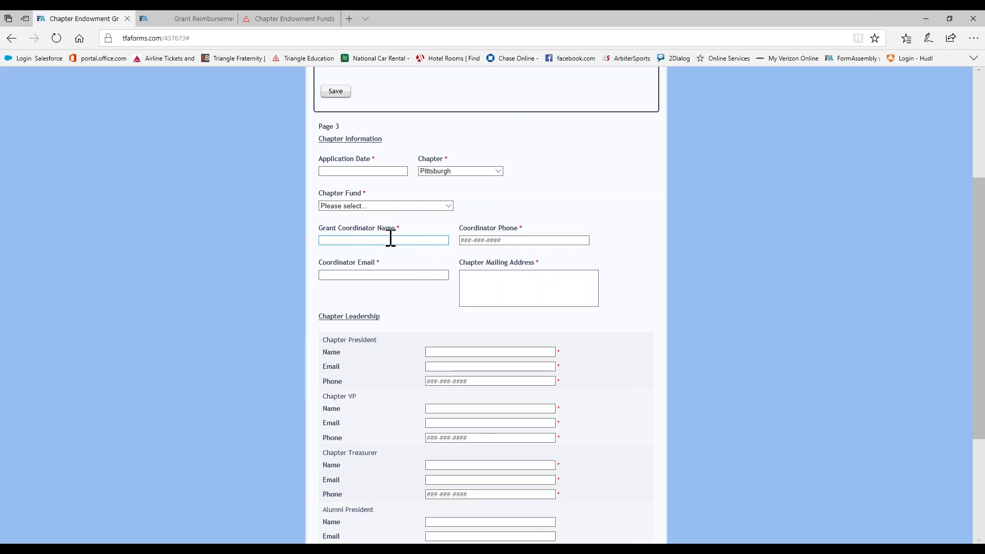
Step: Examine the grant coordinator contact fields and the chapter leadership fields without filling them in
left_click(405, 278)
left_click(413, 240)
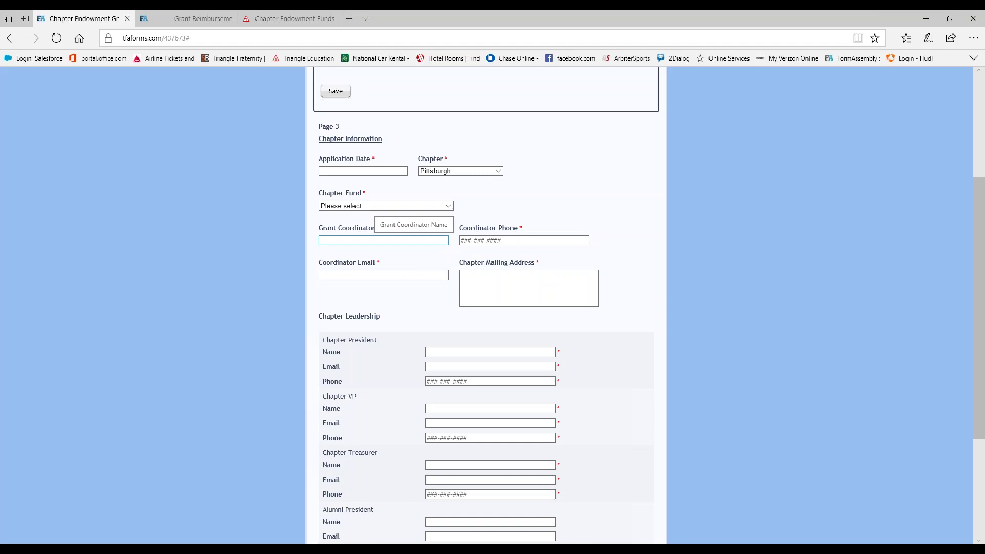
left_click(508, 244)
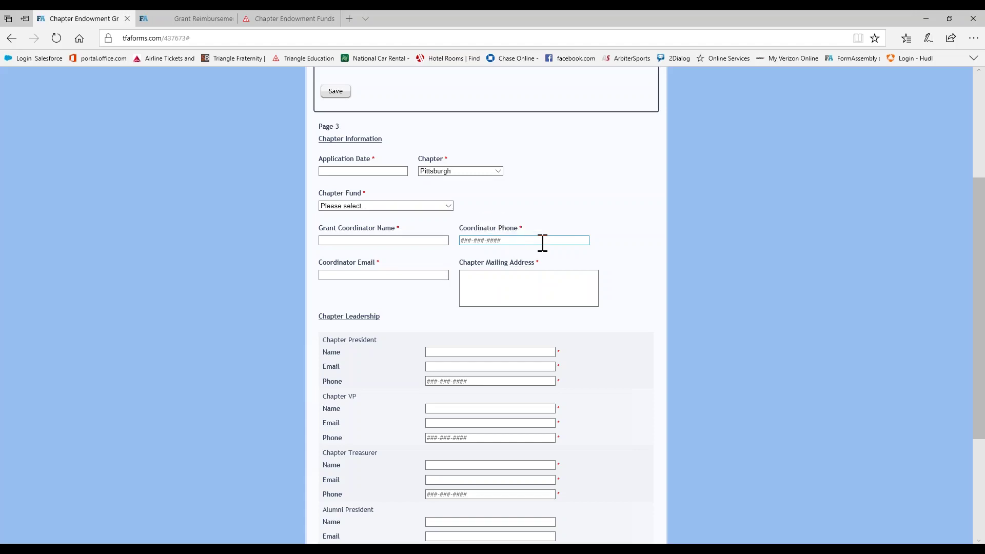
left_click(383, 276)
scroll(495, 277, "down", 4)
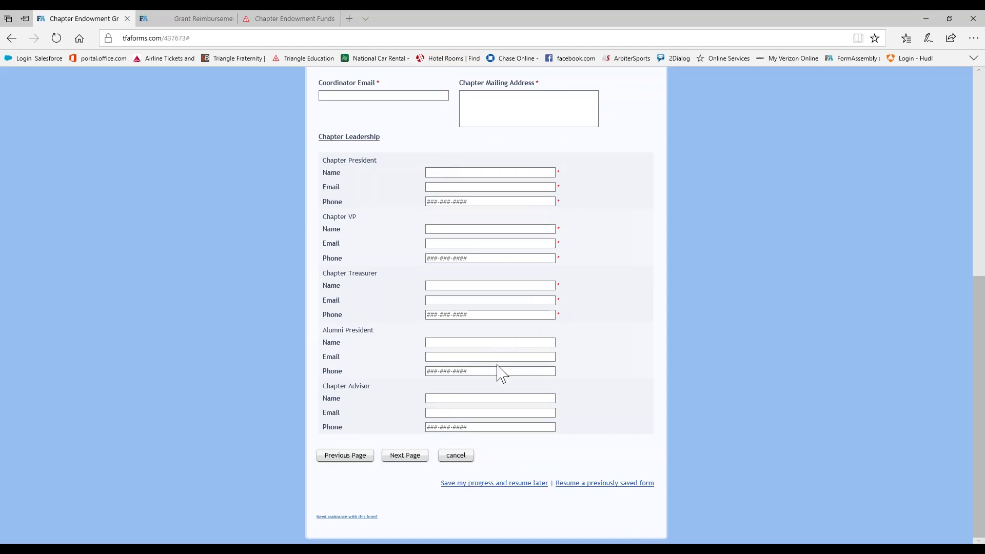
left_click(513, 358)
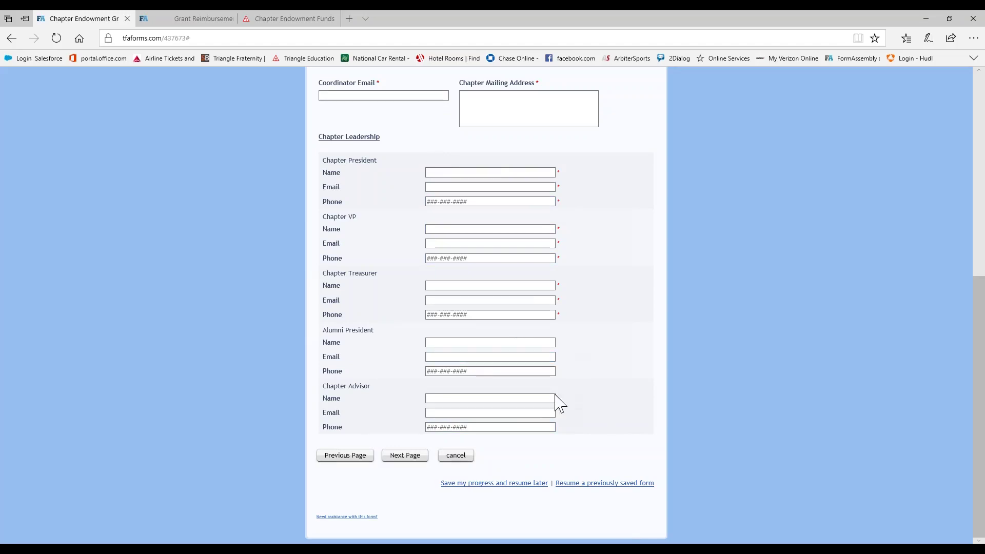
left_click(490, 343)
Step: Go to page 4 of the application, at the Program Information section
scroll(541, 394, "up", 4)
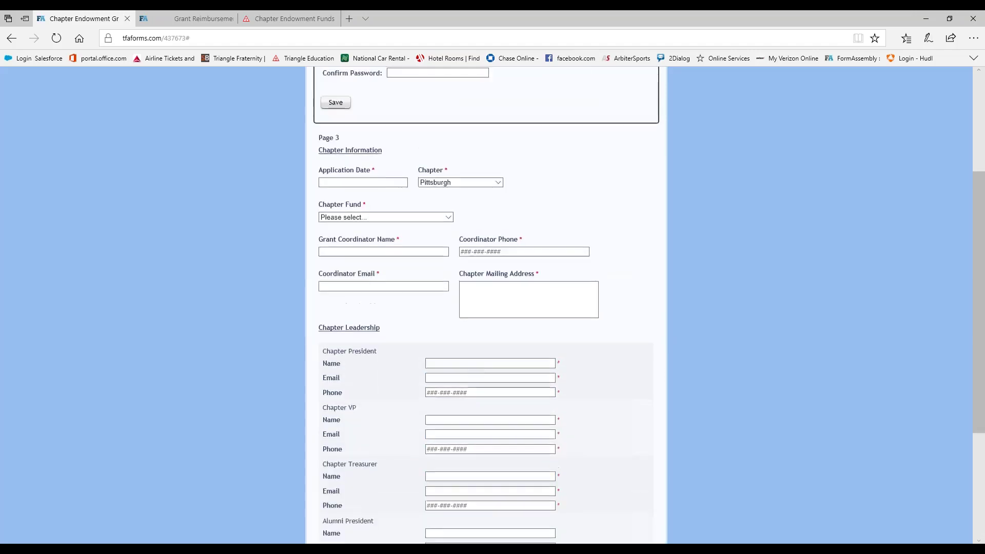
scroll(546, 398, "up", 4)
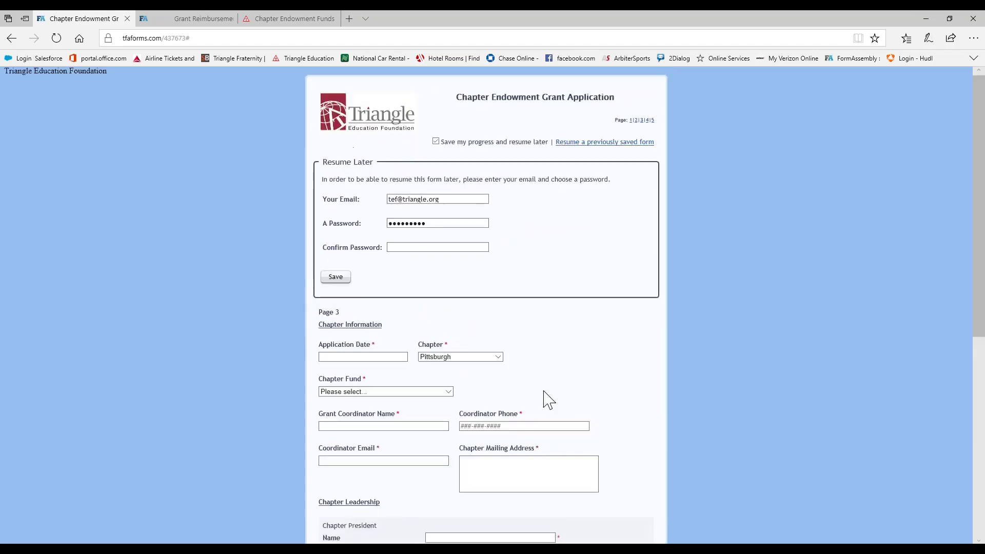
left_click(637, 125)
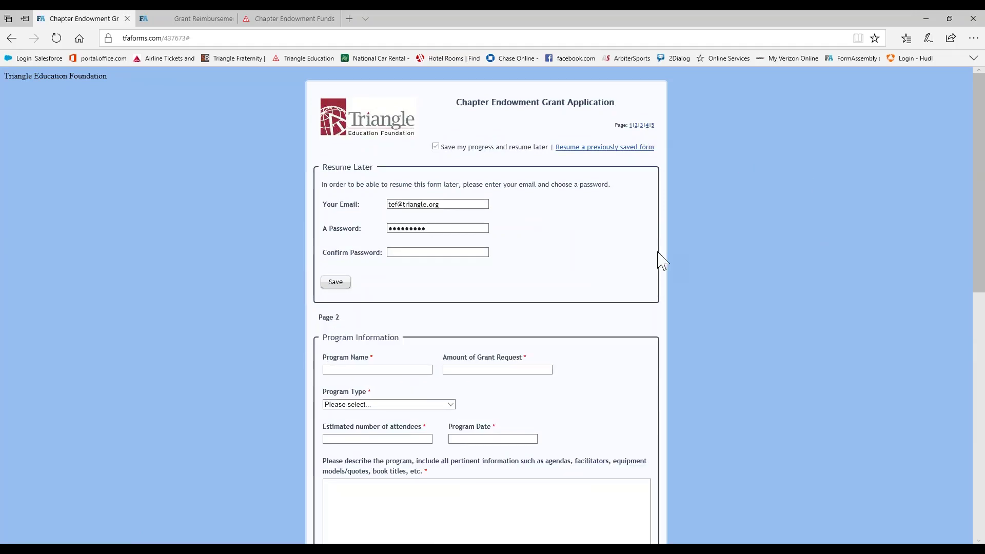
scroll(662, 260, "down", 3)
Step: Examine the program name and grant amount fields and the available program types
left_click(382, 180)
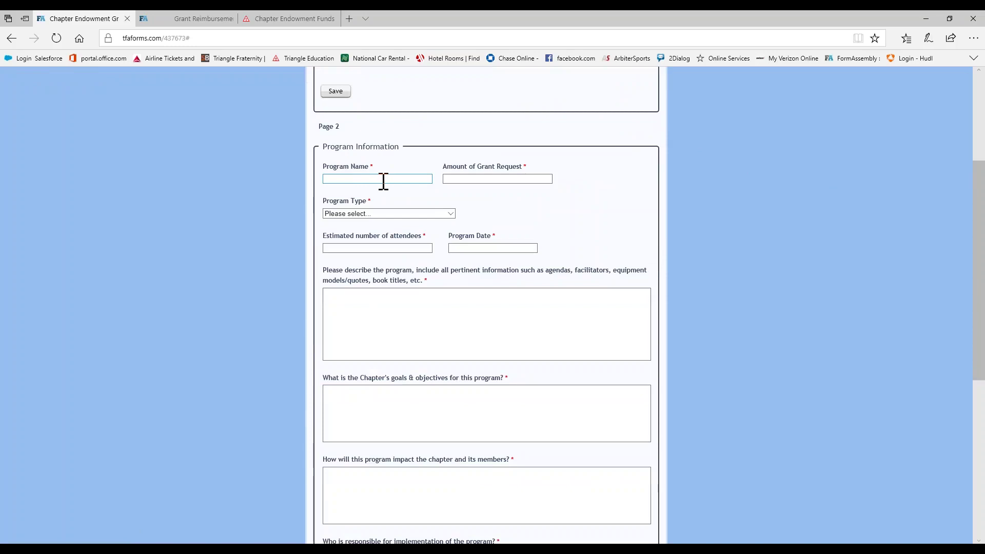
left_click(503, 178)
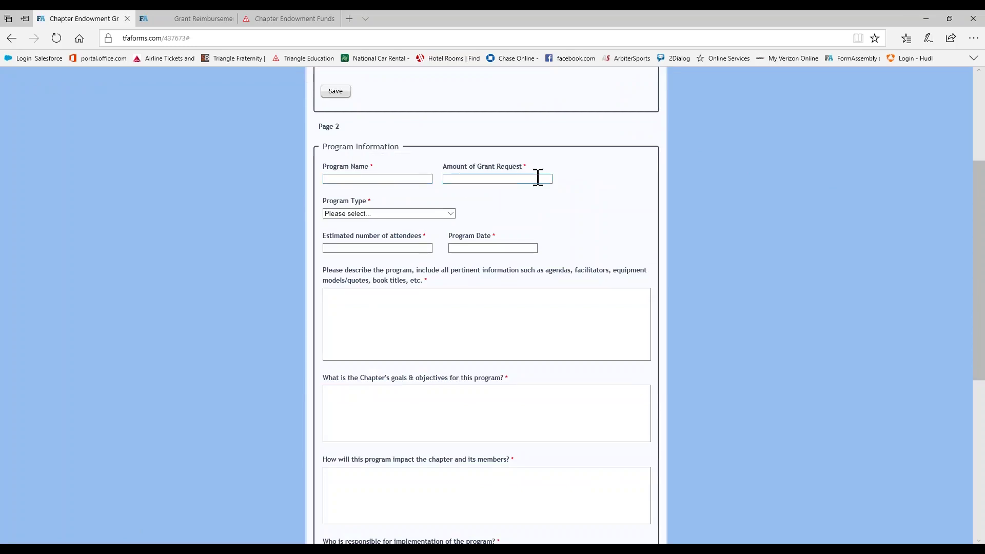
left_click(453, 214)
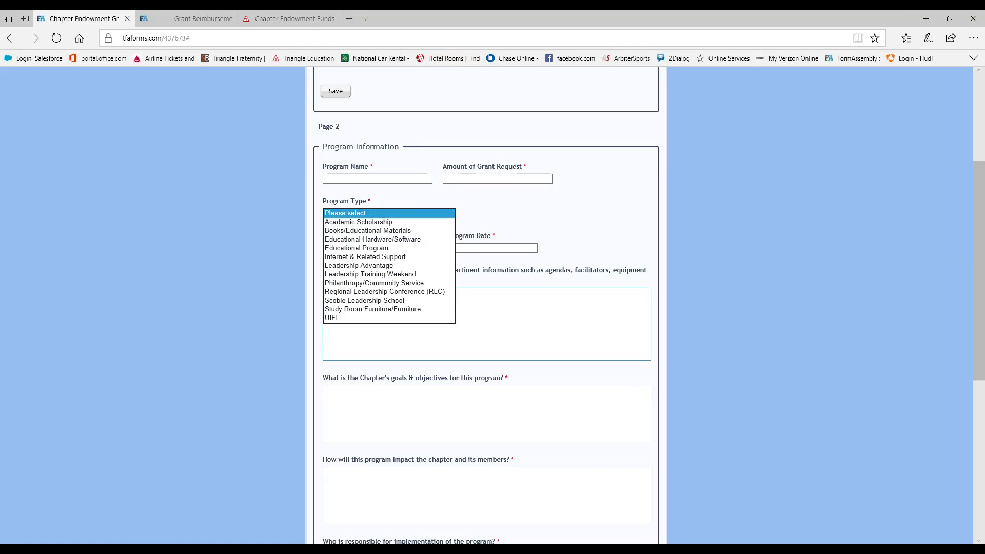
key("Escape")
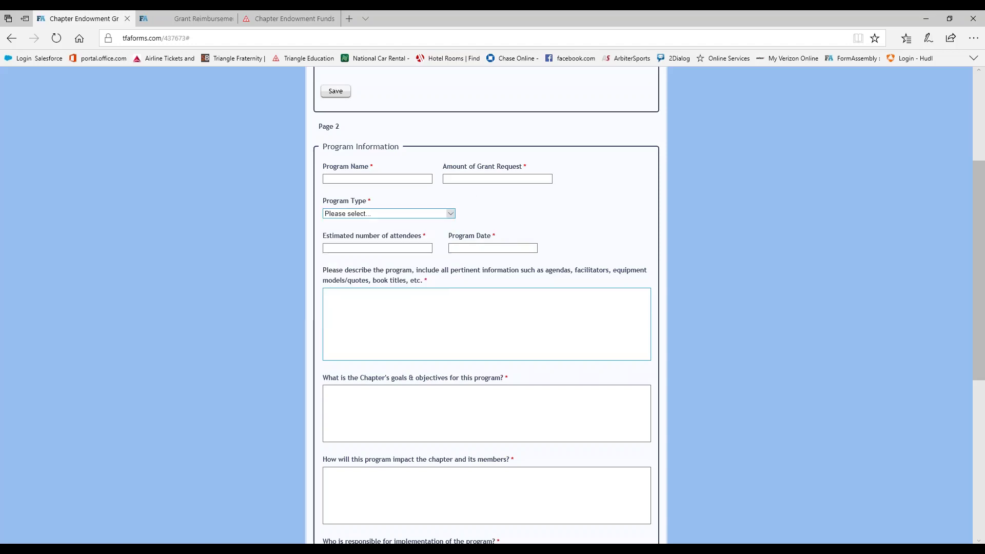
scroll(367, 250, "down", 4)
scroll(367, 250, "up", 4)
Step: Examine the attendee count, program date and program description fields, and the questions below them
left_click(367, 248)
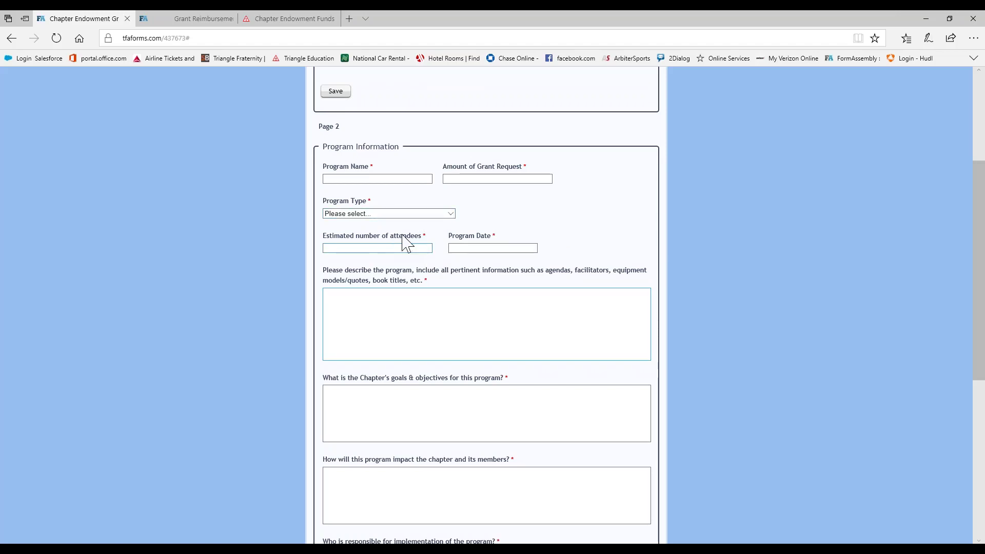
left_click(484, 248)
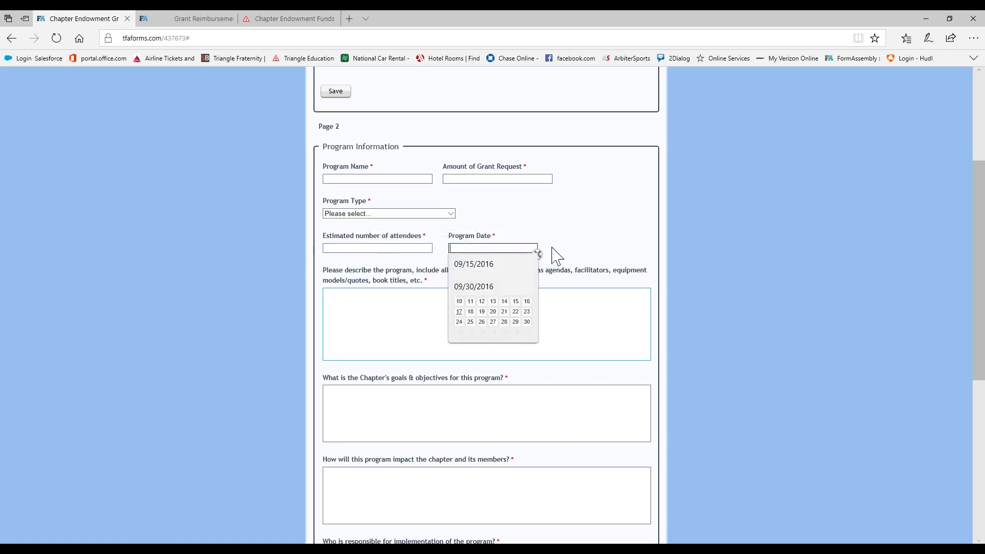
left_click(584, 245)
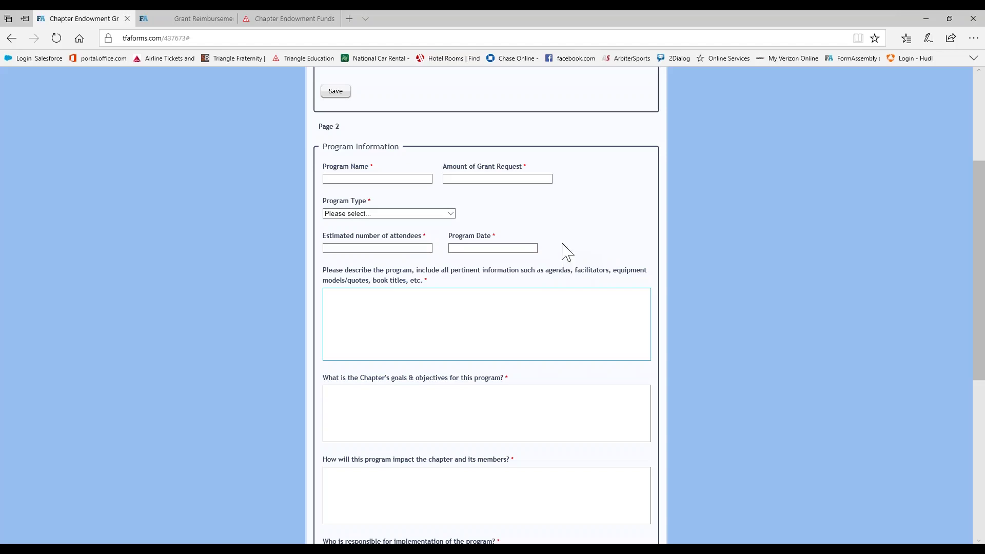
key("shift+Tab")
left_click(553, 328)
scroll(663, 335, "down", 3)
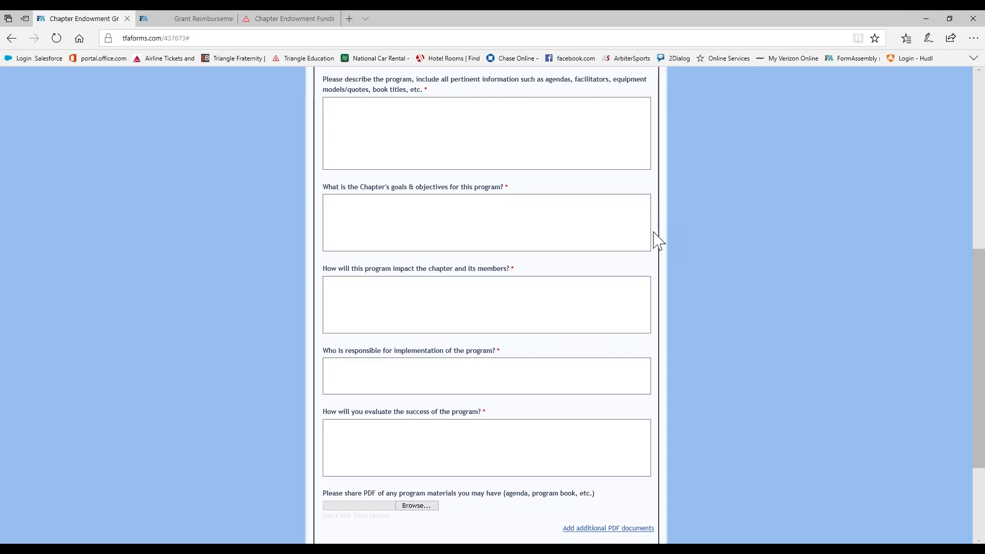
Step: Examine the questions on program goals, impact, responsibility and evaluation, and the PDF upload fields below them
left_click(639, 320)
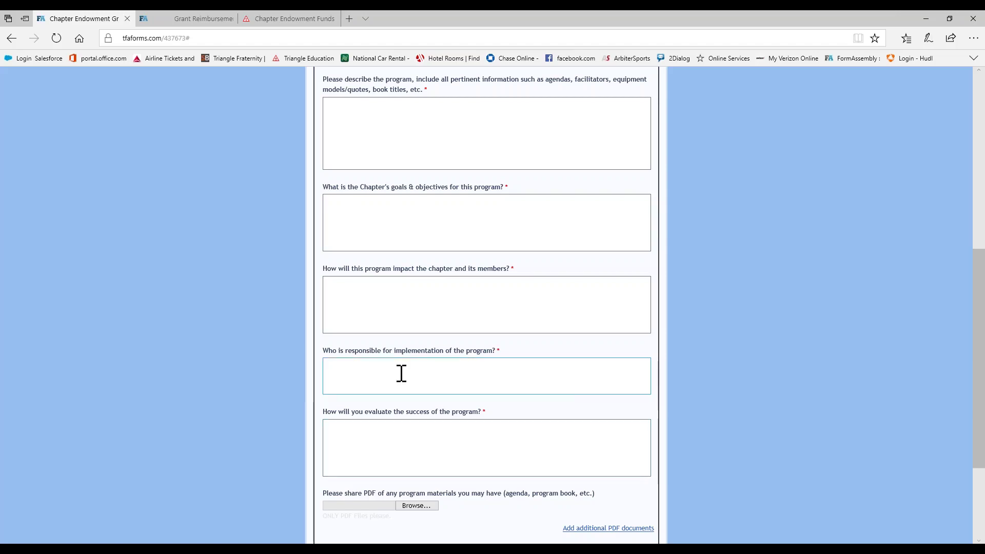
scroll(548, 378, "down", 3)
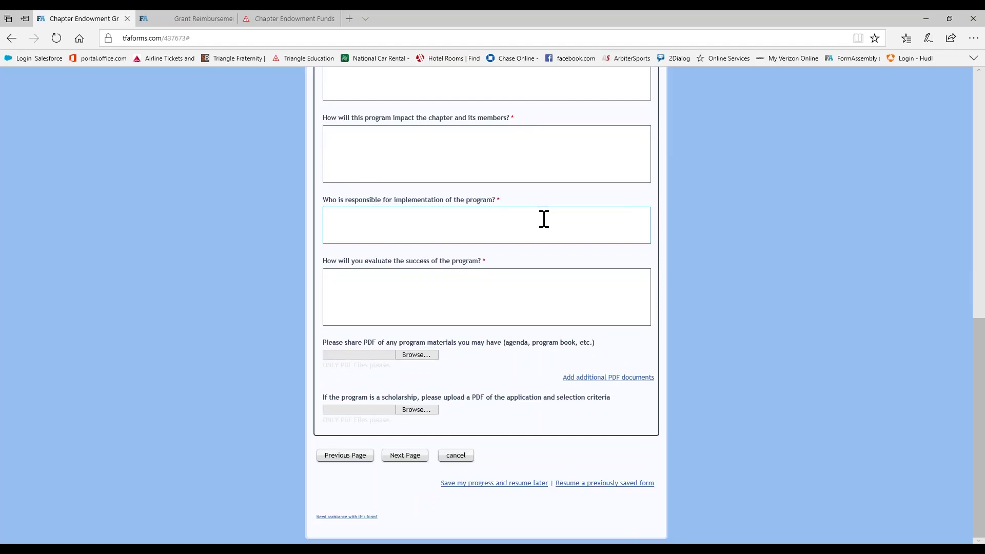
left_click(559, 303)
scroll(488, 344, "up", 3)
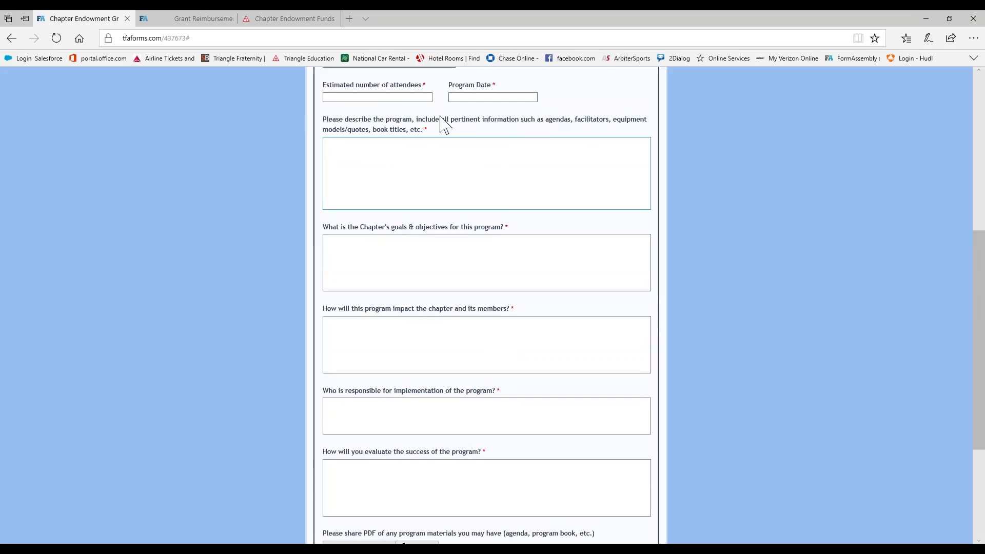
scroll(569, 136, "down", 3)
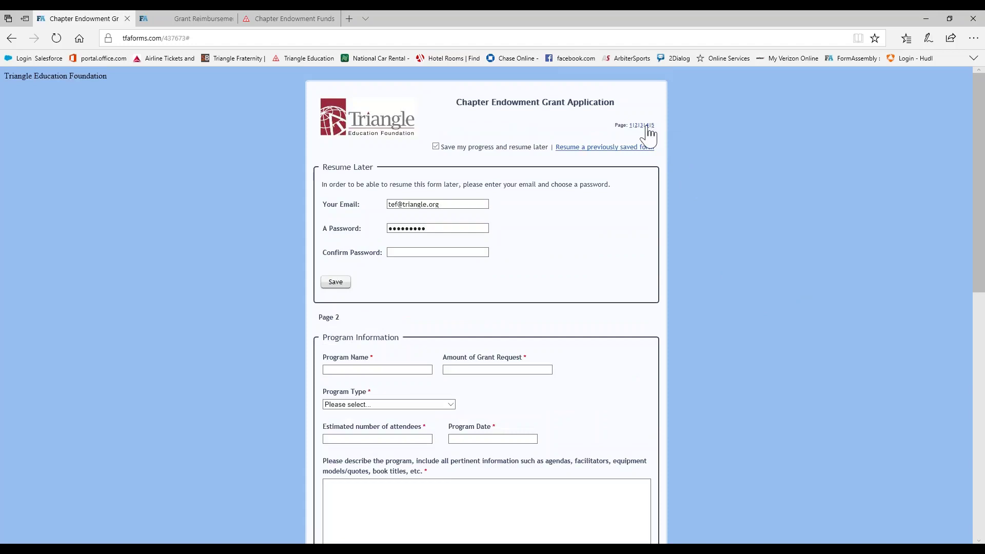
Step: Go to page 5 of the application and examine the budget upload and other funding sources fields in Financial Details
left_click(652, 126)
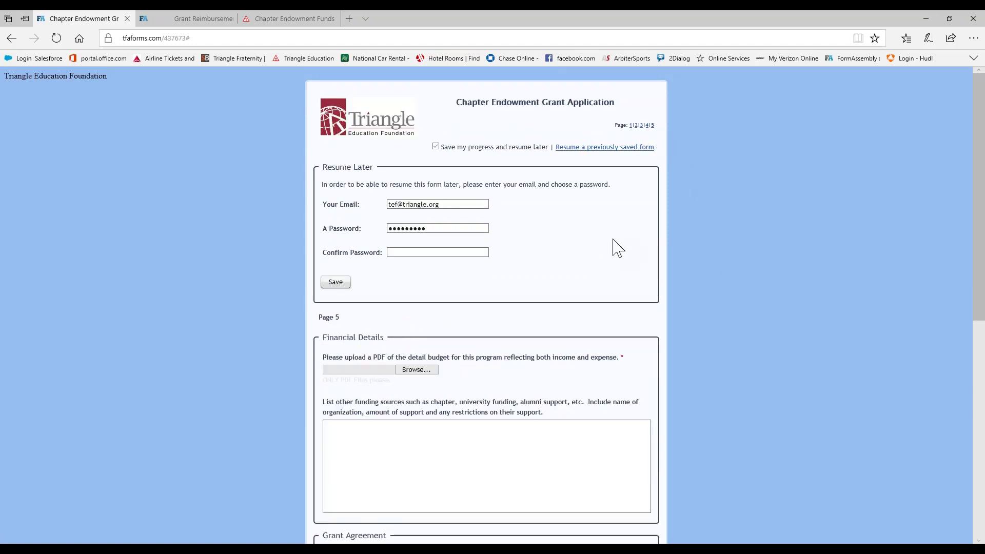
scroll(615, 247, "down", 3)
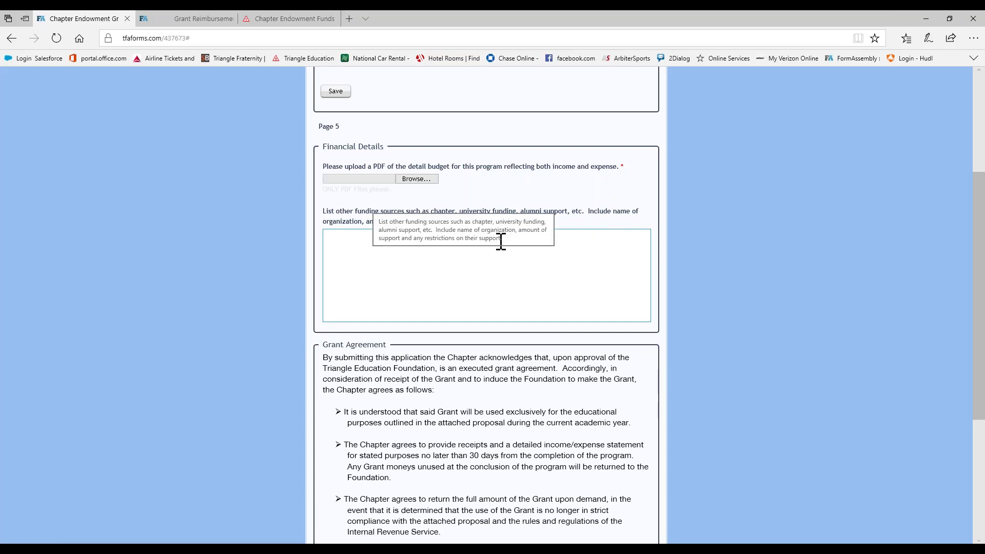
scroll(501, 241, "up", 3)
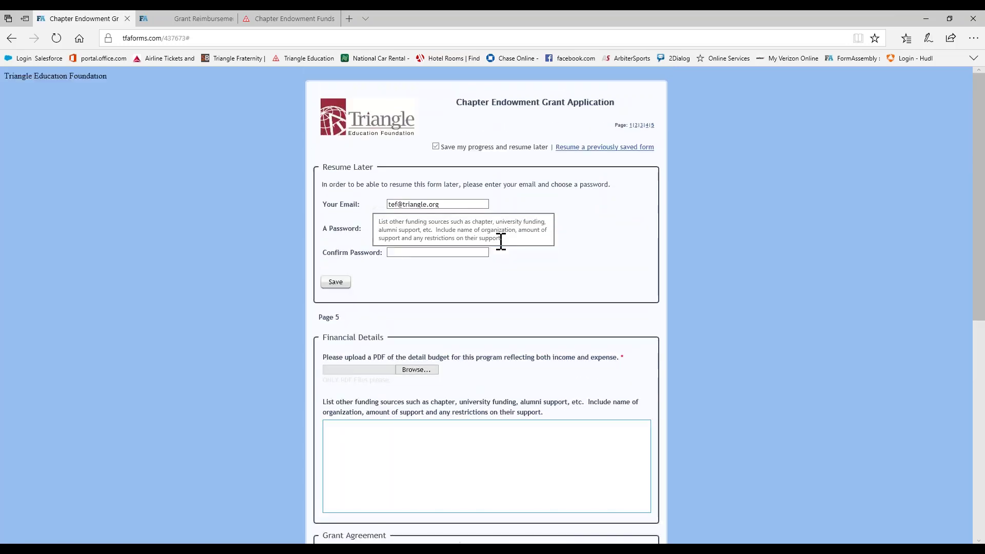
Step: Return to page 4 and review the Program Information fields and the program description question
left_click(648, 128)
scroll(599, 268, "down", 4)
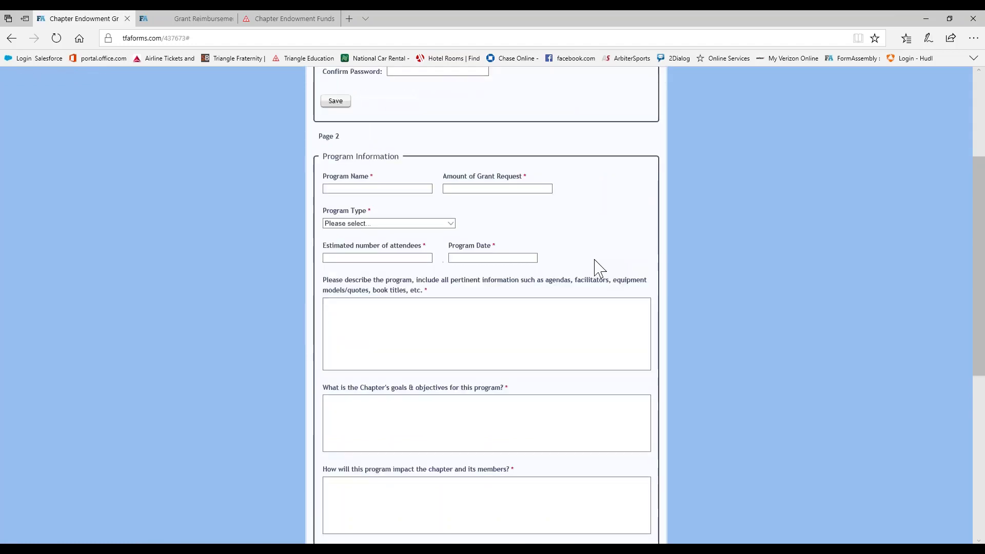
left_click(385, 297)
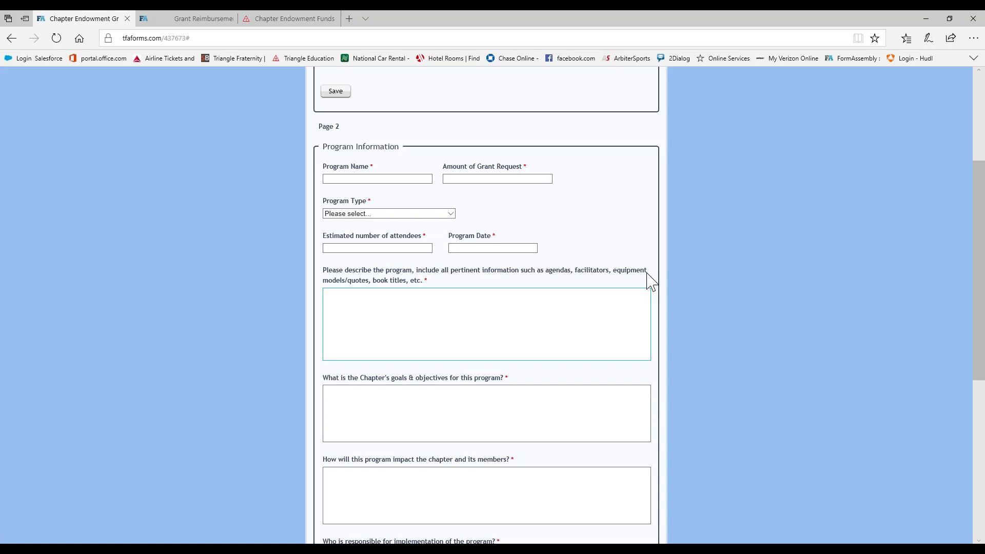
scroll(652, 281, "down", 3)
scroll(651, 281, "up", 3)
scroll(651, 281, "up", 4)
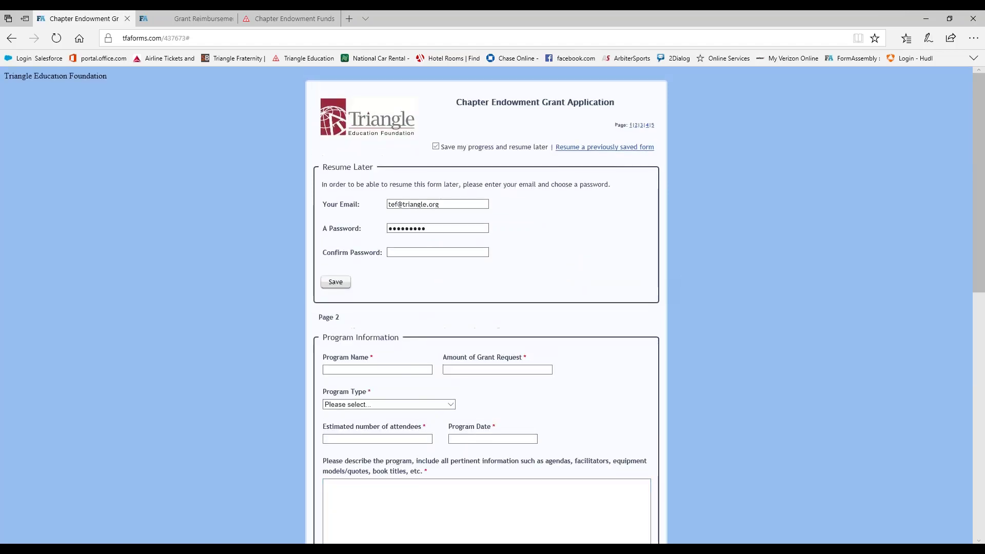
Step: Go back to page 5 and examine the Financial Details section and the Grant Agreement terms and acknowledgement fields
left_click(653, 126)
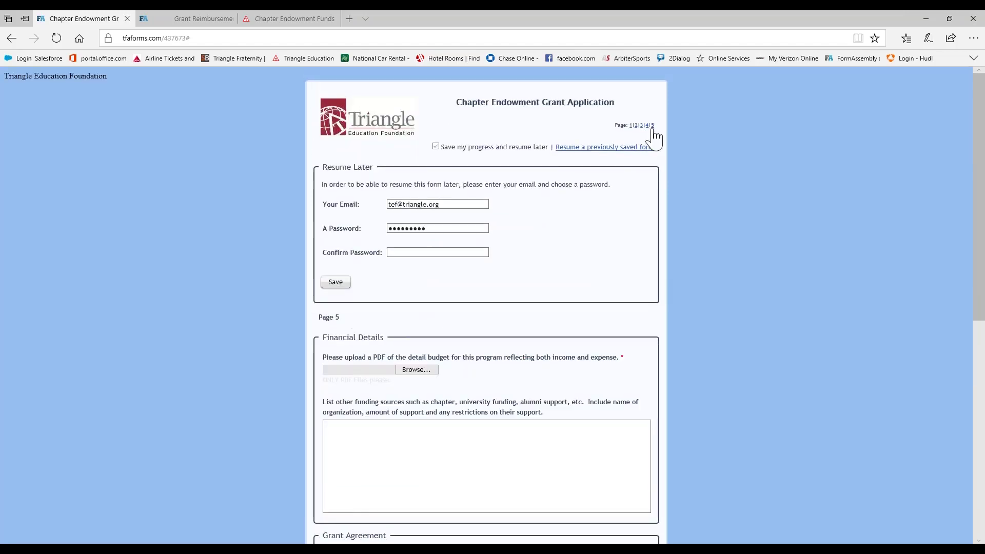
scroll(521, 269, "down", 4)
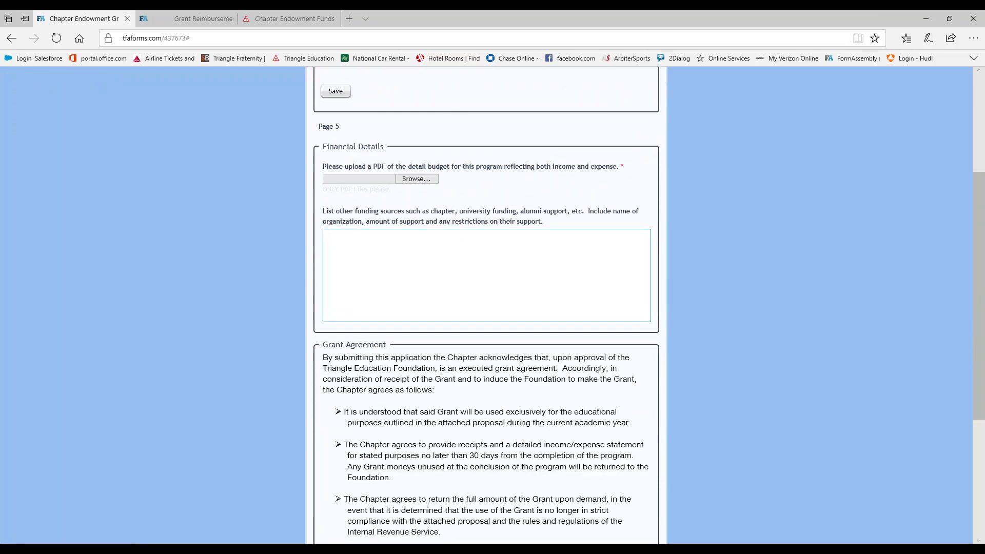
scroll(551, 279, "down", 4)
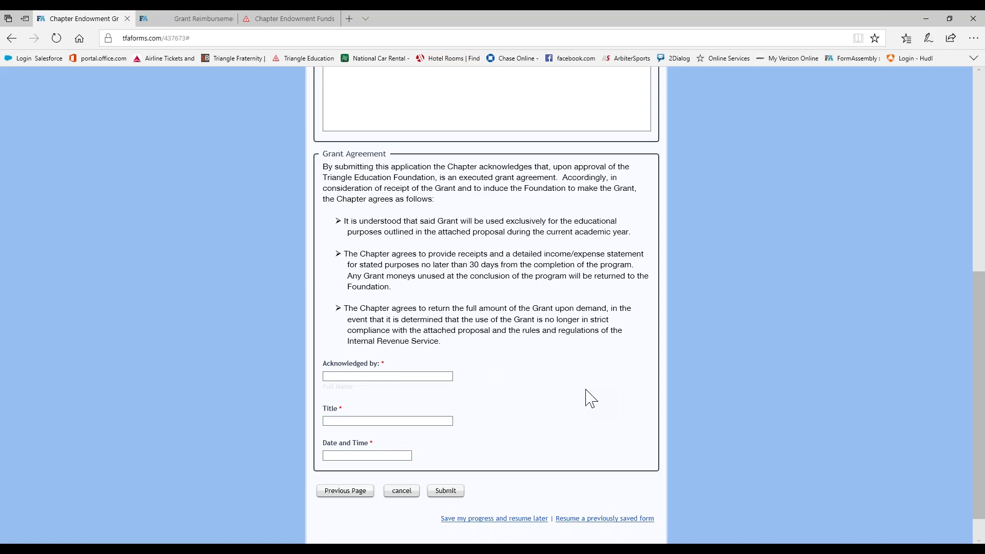
scroll(591, 398, "up", 8)
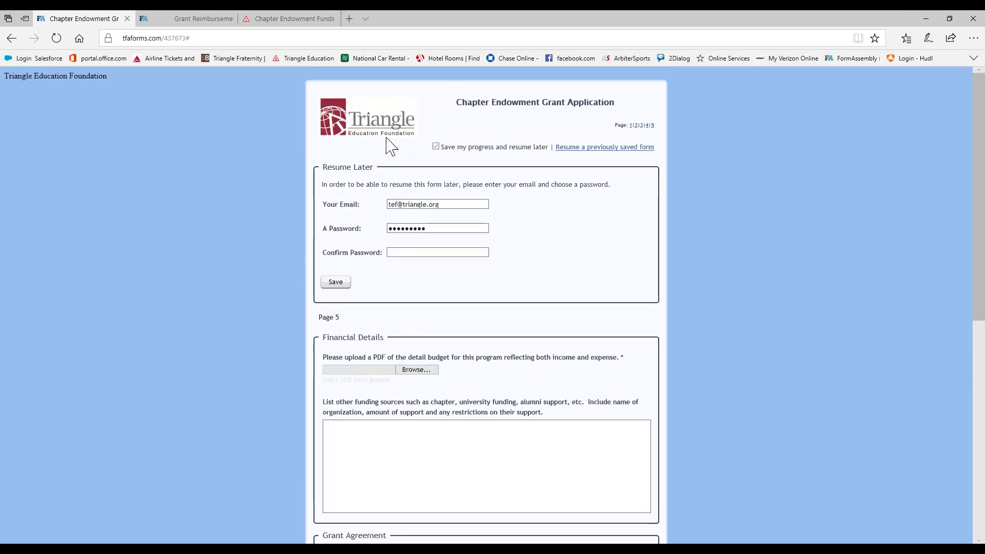
Step: Switch to the Grant Reimbursement Request Form and enable saving progress to resume later
left_click(187, 20)
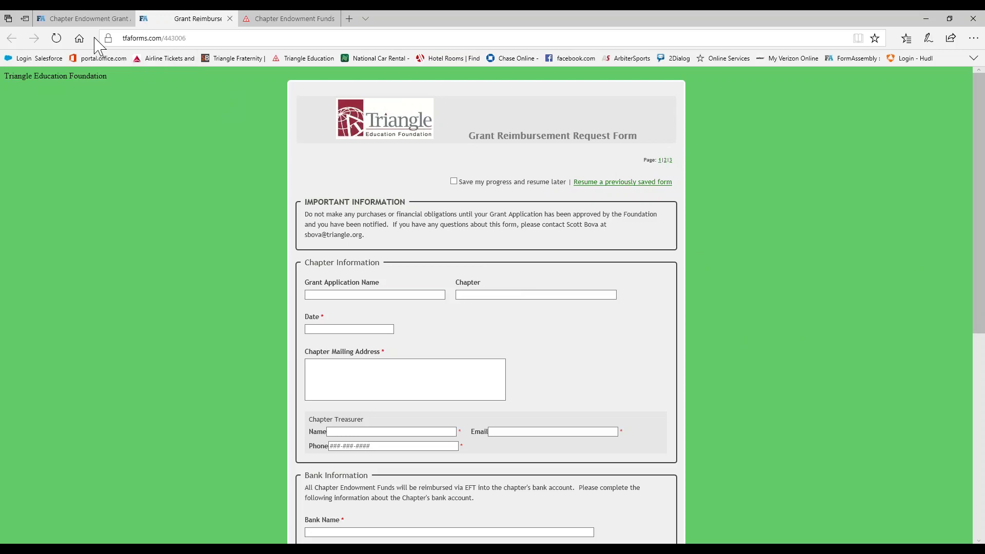
mouse_move(90, 20)
left_click(454, 181)
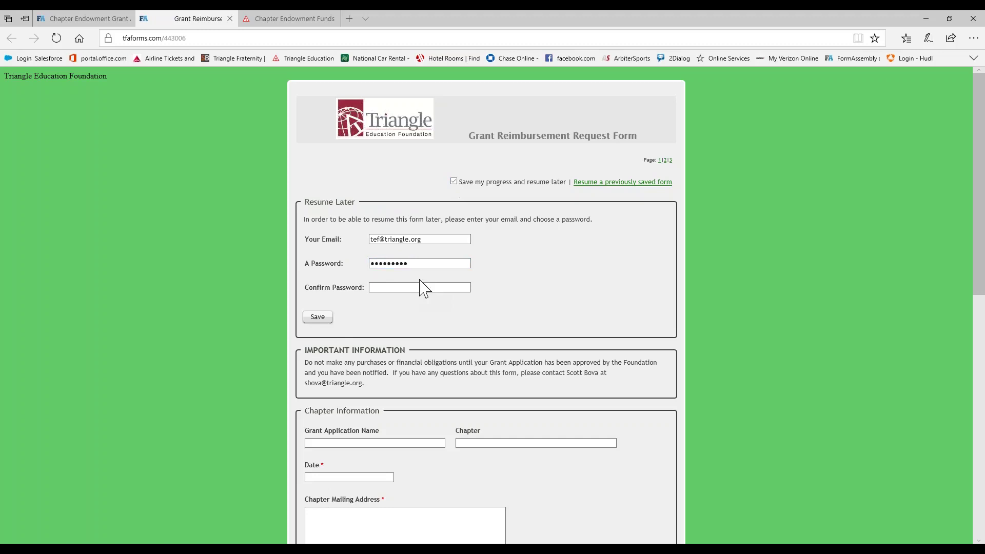
left_click(426, 263)
Step: Return to the Chapter Endowment Grant Application and review page 5 down to the submission options
left_click(84, 20)
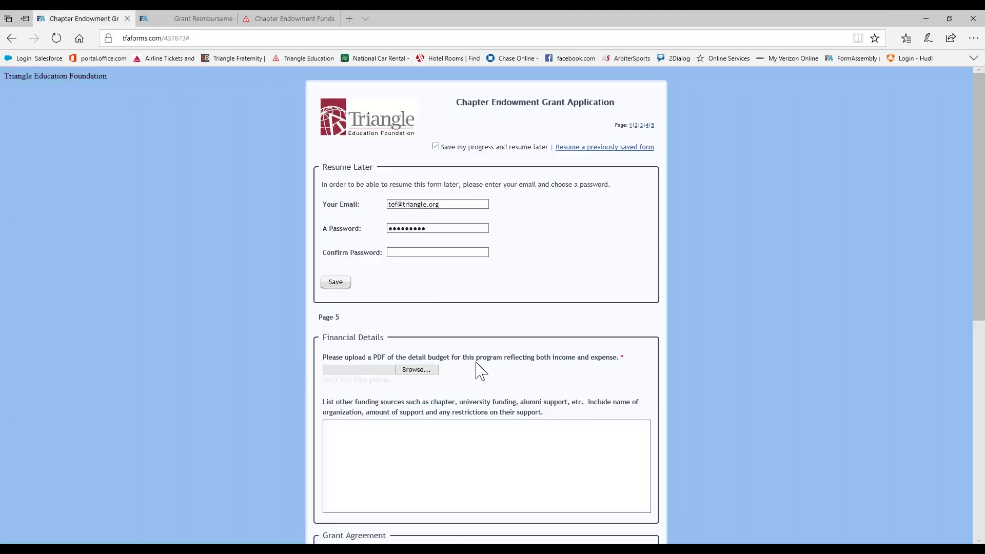
scroll(481, 370, "down", 8)
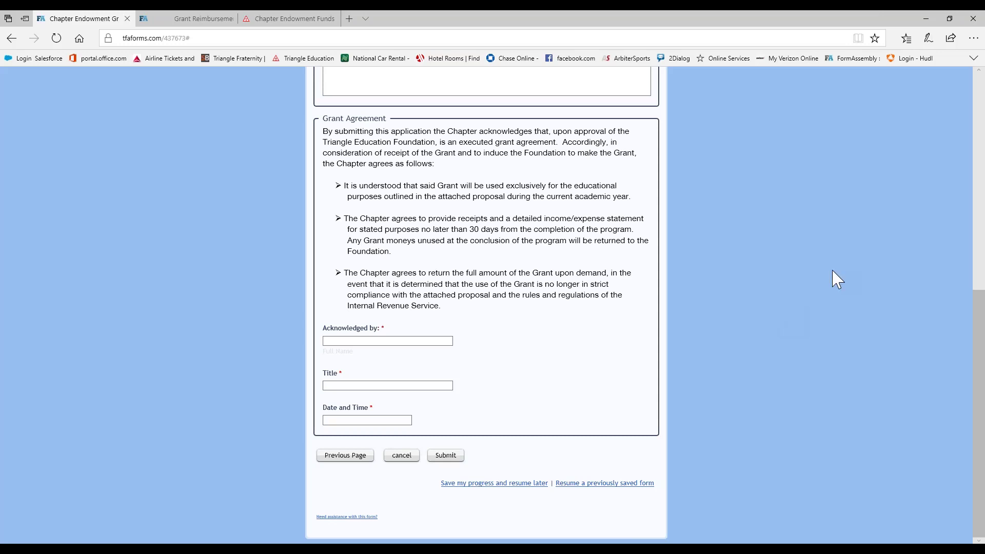
scroll(785, 286, "up", 8)
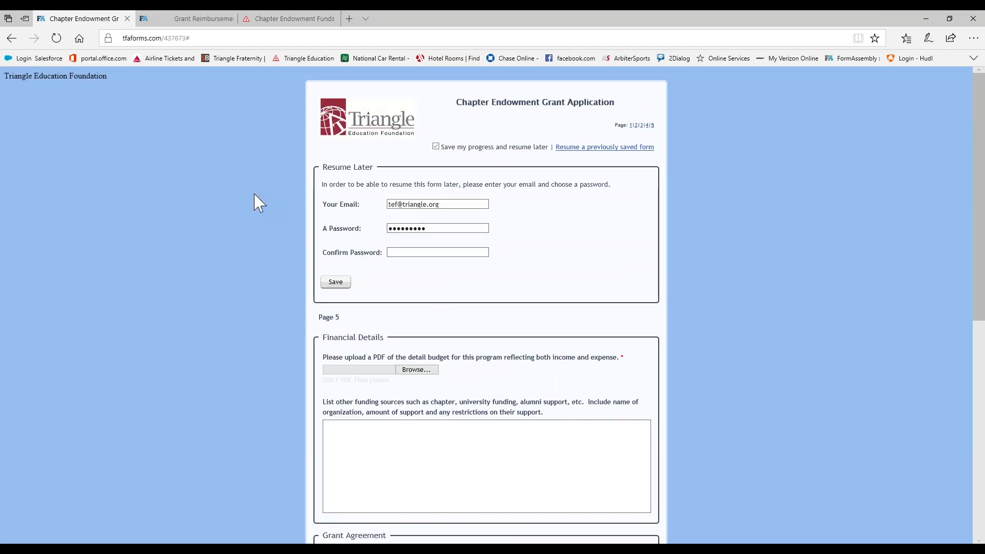
Step: Switch back to the Grant Reimbursement Request Form and examine its important information notice and page 1 sections
left_click(178, 18)
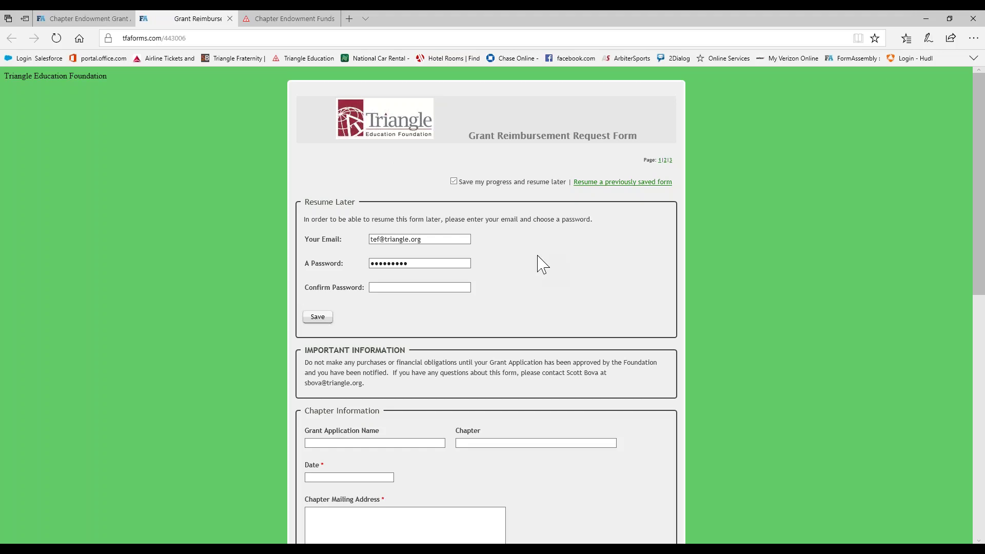
scroll(543, 264, "down", 4)
left_click(482, 252)
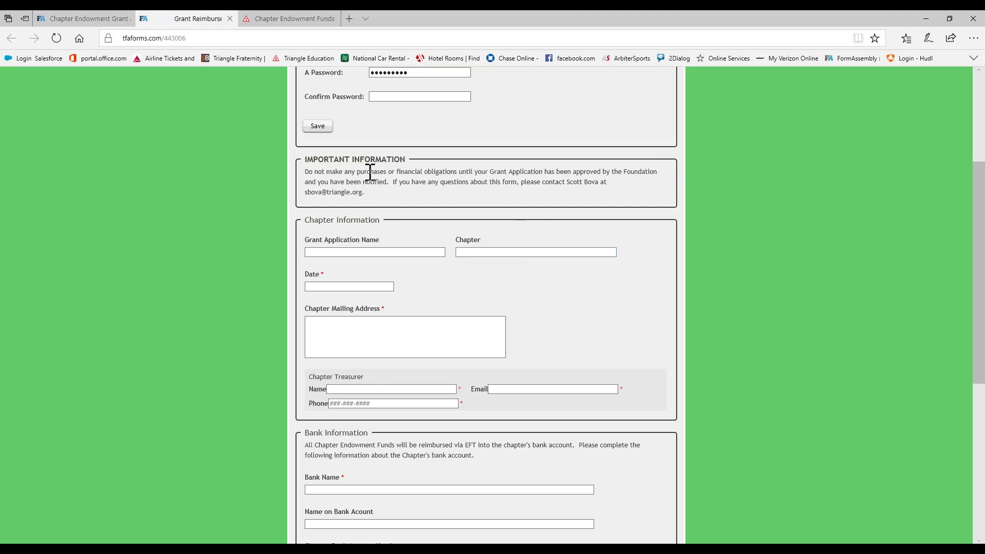
scroll(370, 173, "up", 4)
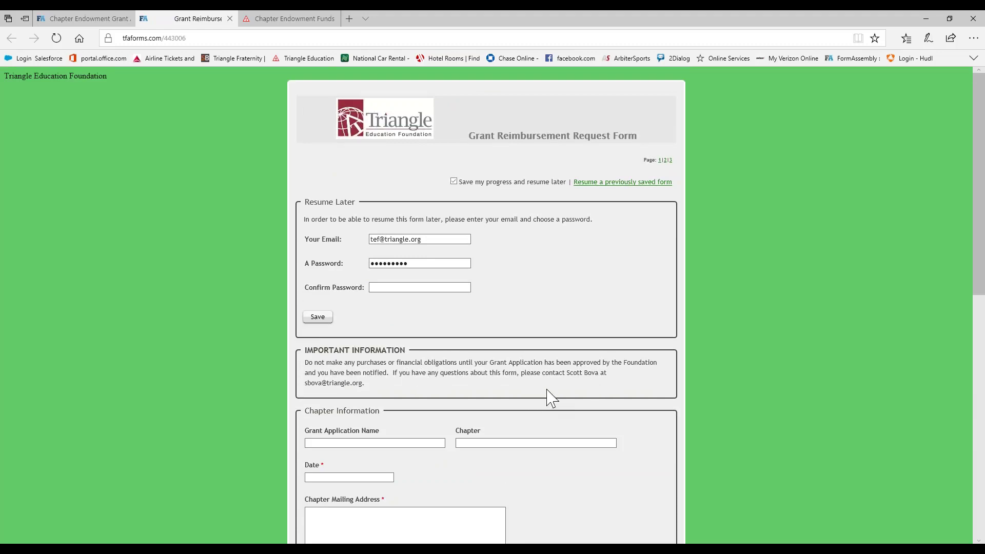
scroll(550, 397, "down", 7)
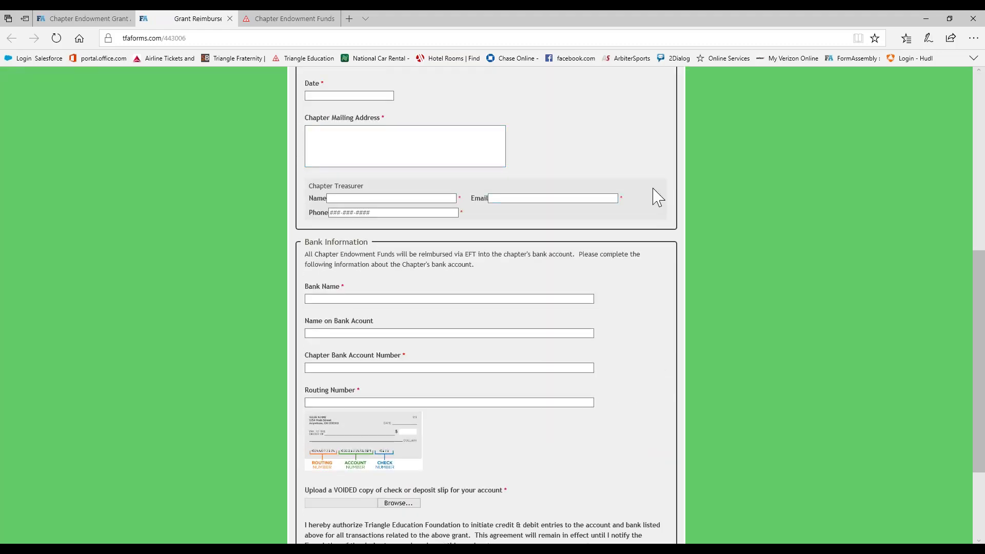
scroll(657, 197, "up", 4)
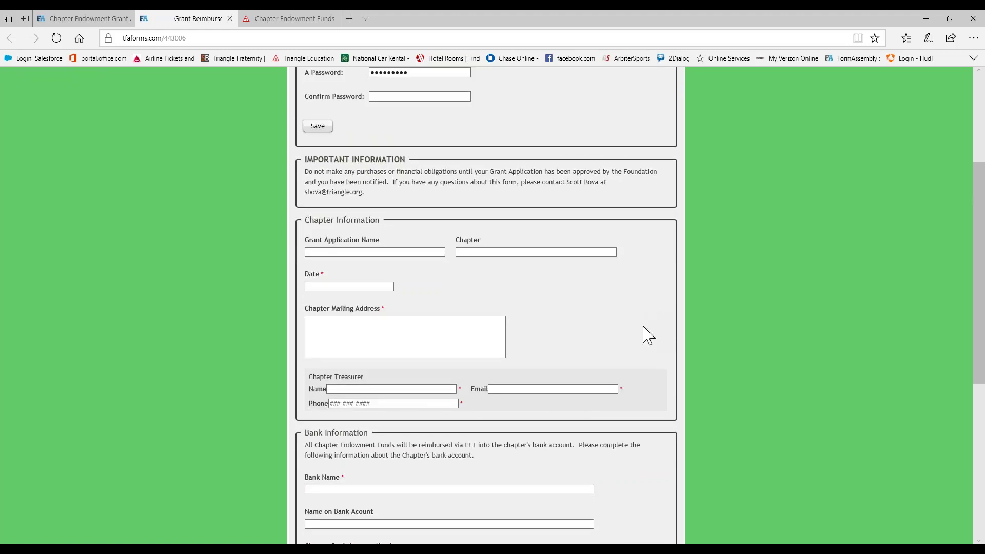
Step: Examine the Chapter Information and Chapter Treasurer fields without filling them in
left_click(441, 253)
left_click(115, 149)
scroll(446, 291, "down", 1)
scroll(447, 290, "down", 3)
left_click(452, 197)
key("Tab")
left_click(487, 221)
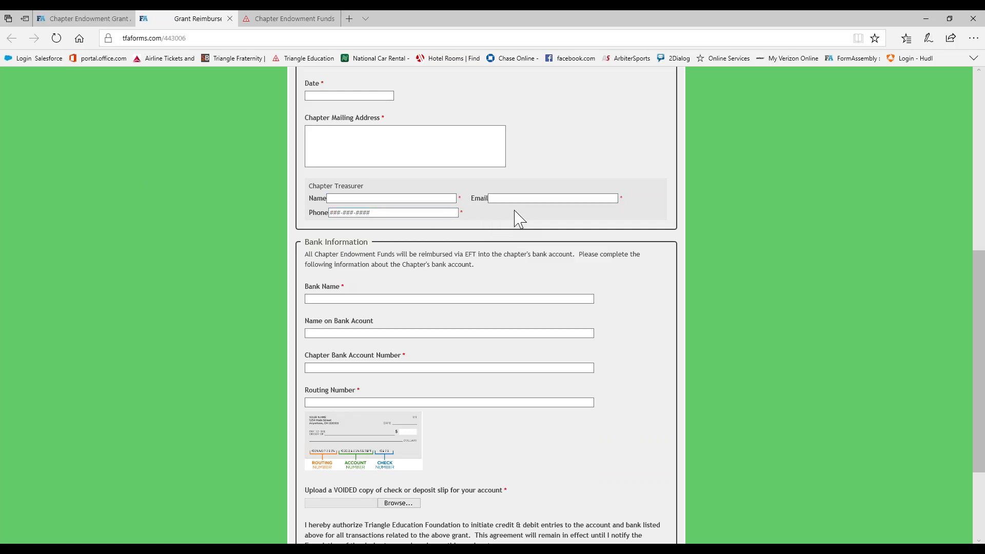
Step: Examine the Bank Information fields, the voided check upload and the authorization statement
scroll(420, 269, "down", 3)
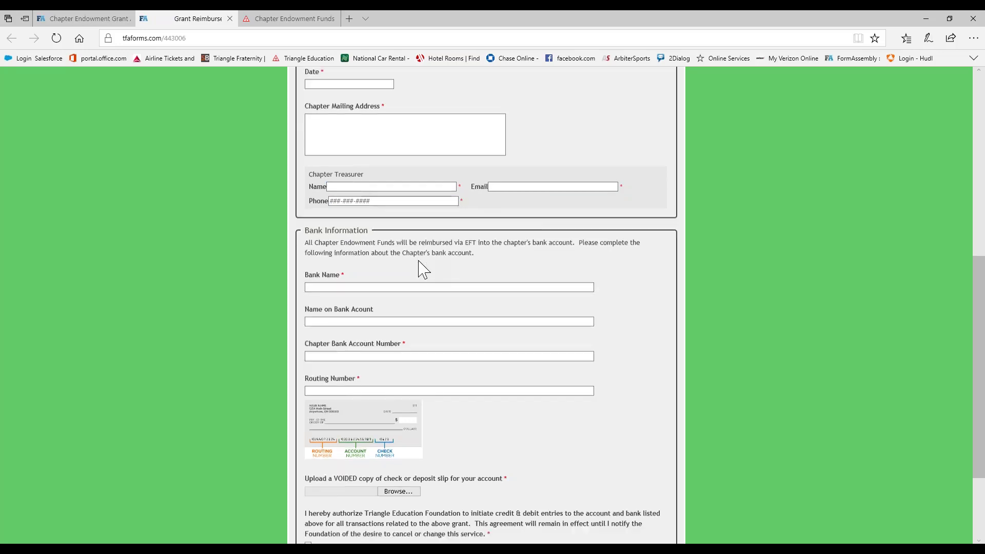
left_click(343, 160)
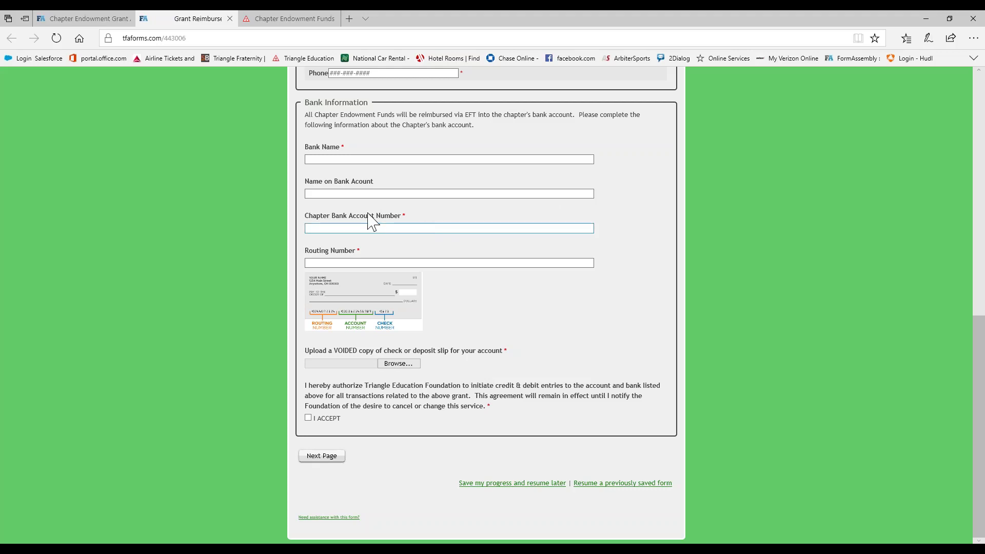
left_click(348, 195)
left_click(469, 226)
key("Tab")
scroll(553, 413, "up", 10)
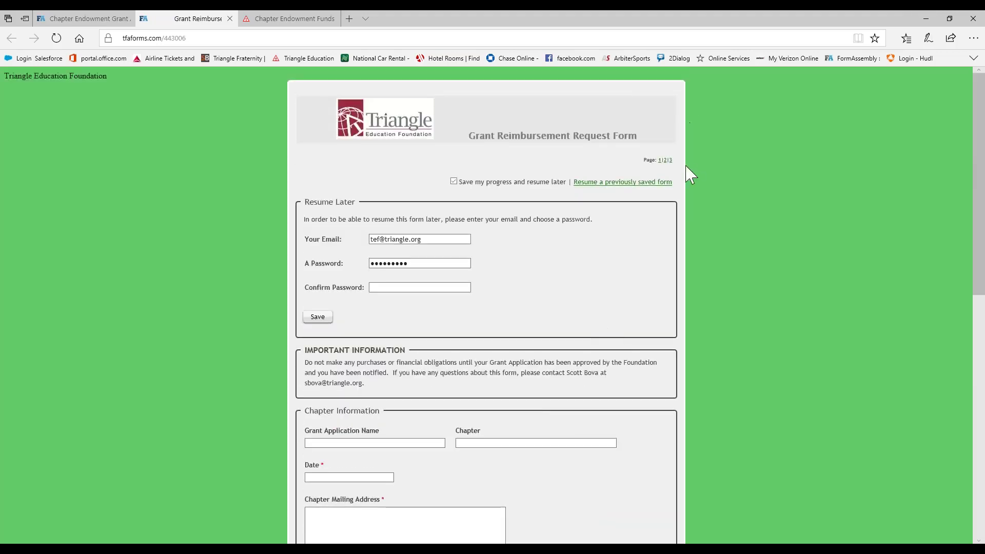
Step: Go to page 2 of the reimbursement form and add a second item detail and cost entry to the expenses
left_click(666, 160)
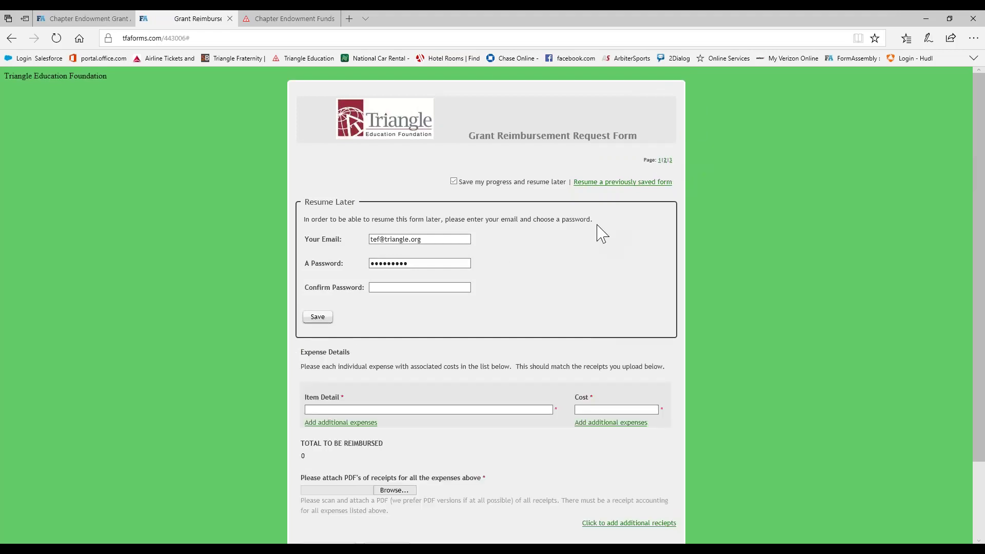
scroll(601, 233, "down", 3)
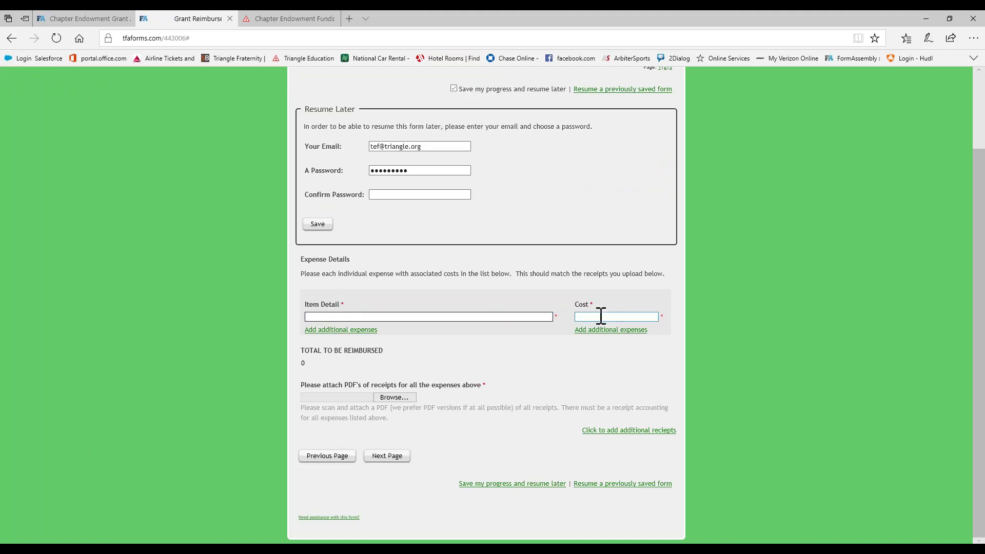
left_click(325, 330)
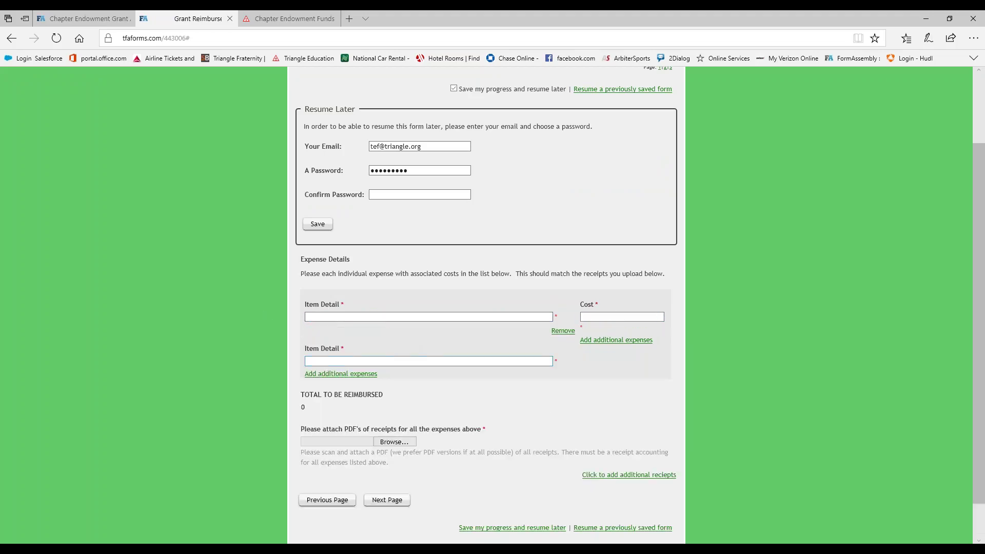
left_click(328, 361)
left_click_drag(598, 358, 642, 345)
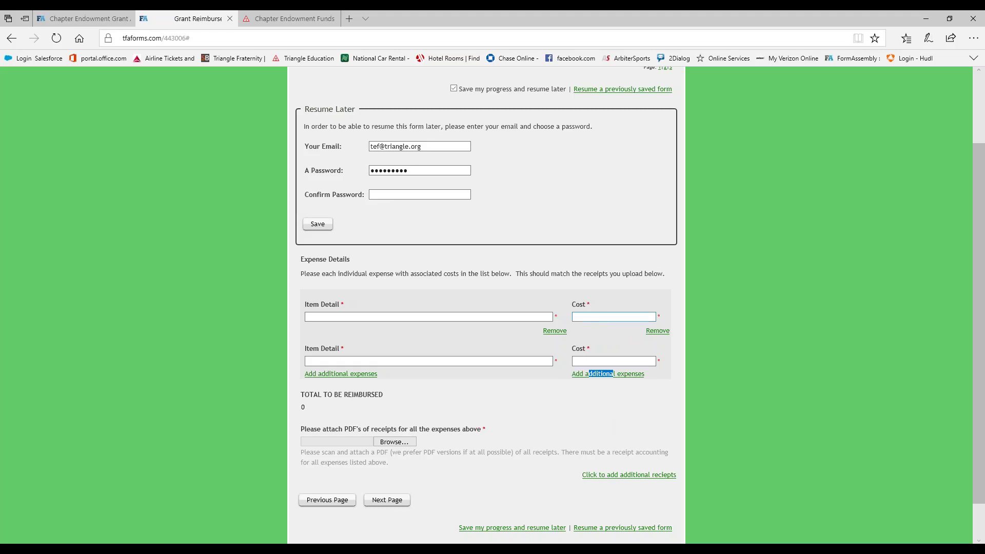
Step: Enter a cost of 10 for each of the two expense entries
left_click(595, 309)
left_click(595, 317)
type("10")
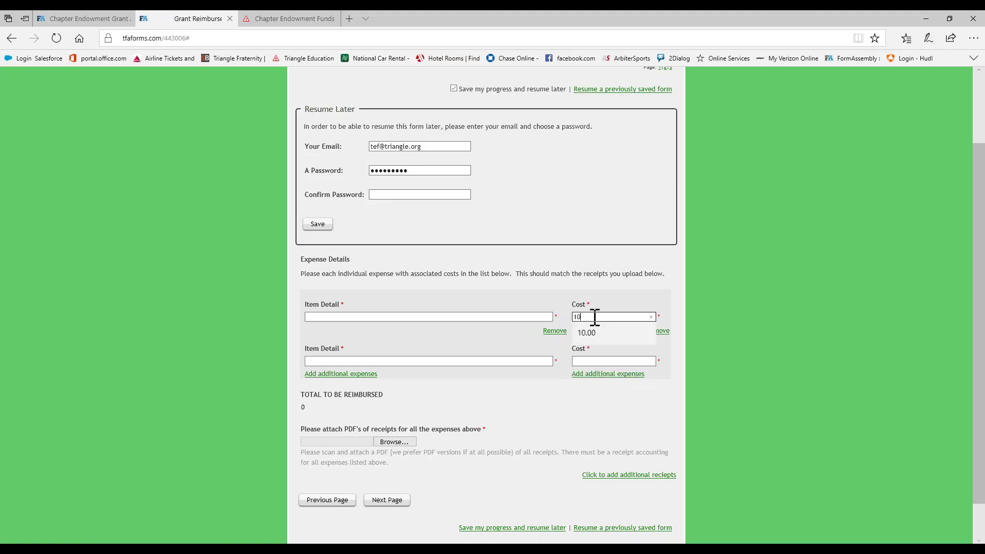
left_click(580, 362)
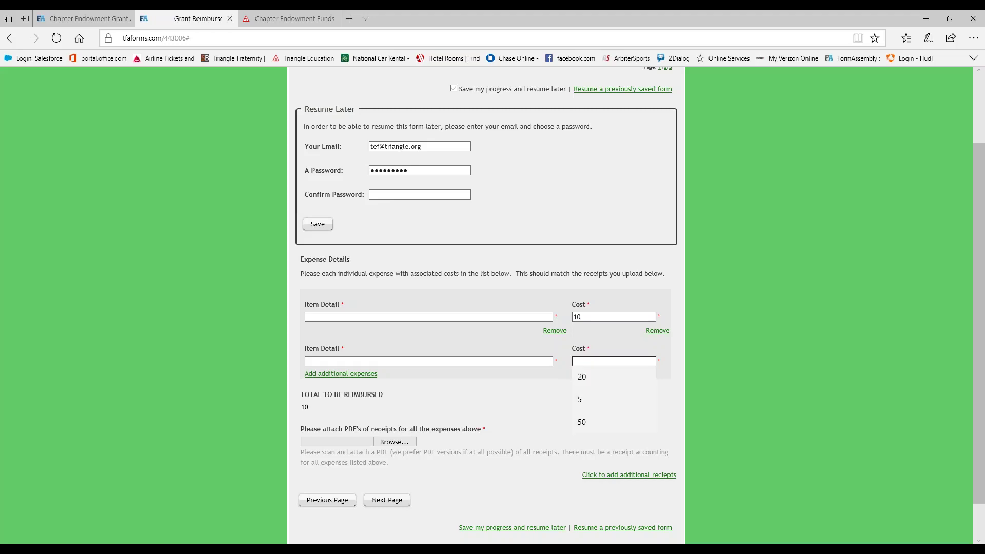
type("10")
key("Tab")
key("Tab")
key("Tab")
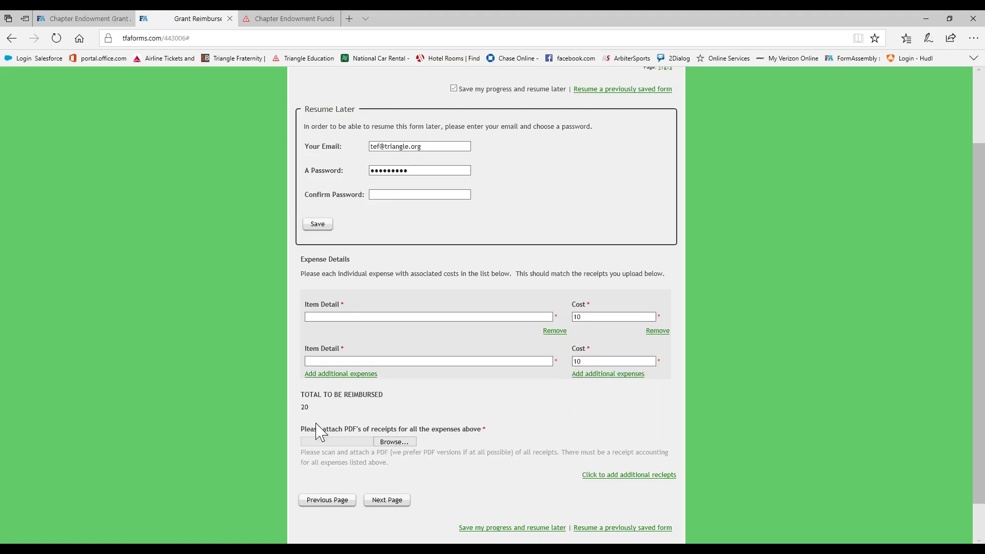
Step: Open the file chooser for the PDF expense receipts and close it without attaching a file
key("space")
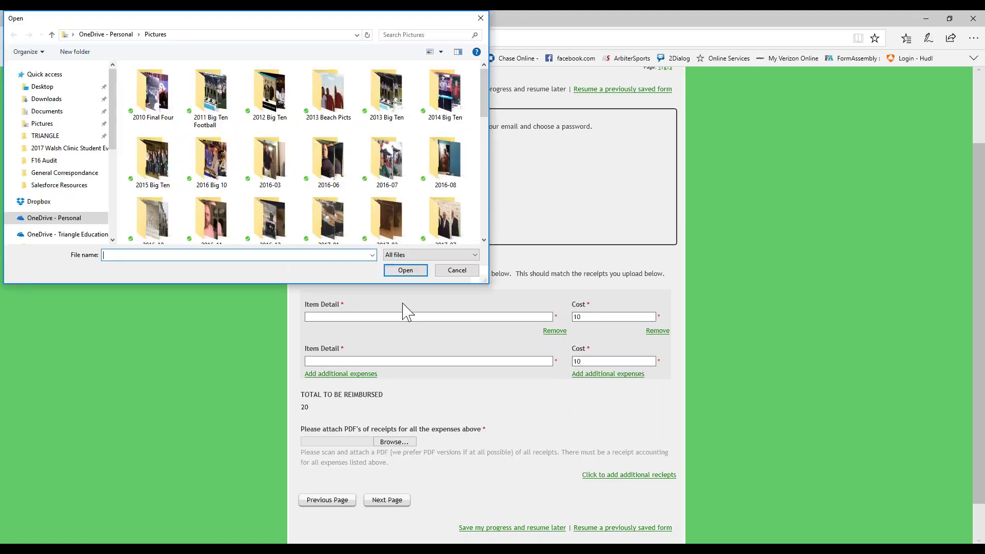
left_click(481, 18)
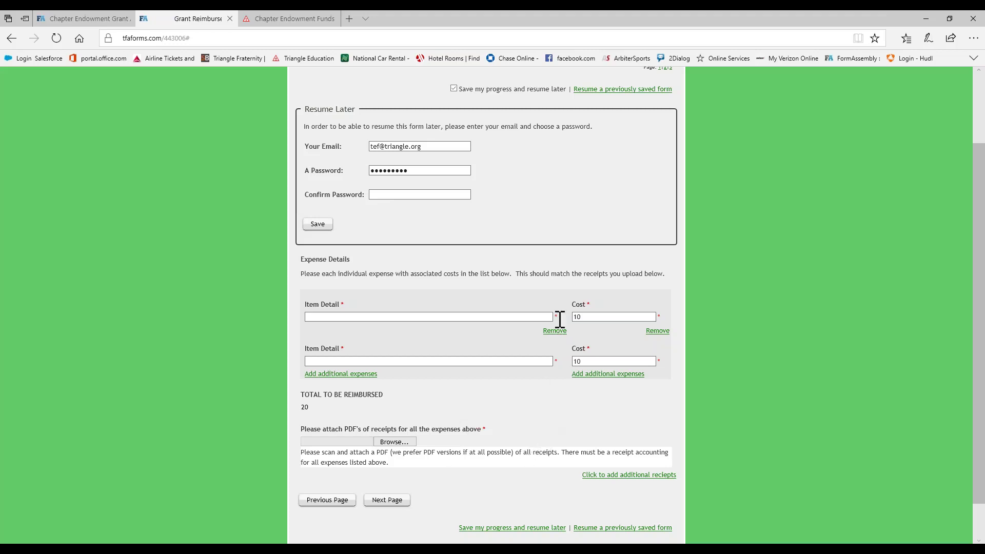
left_click(595, 317)
Step: Go to page 3 of the reimbursement form and answer Yes to conducting the program again if funding is available
scroll(626, 391, "up", 3)
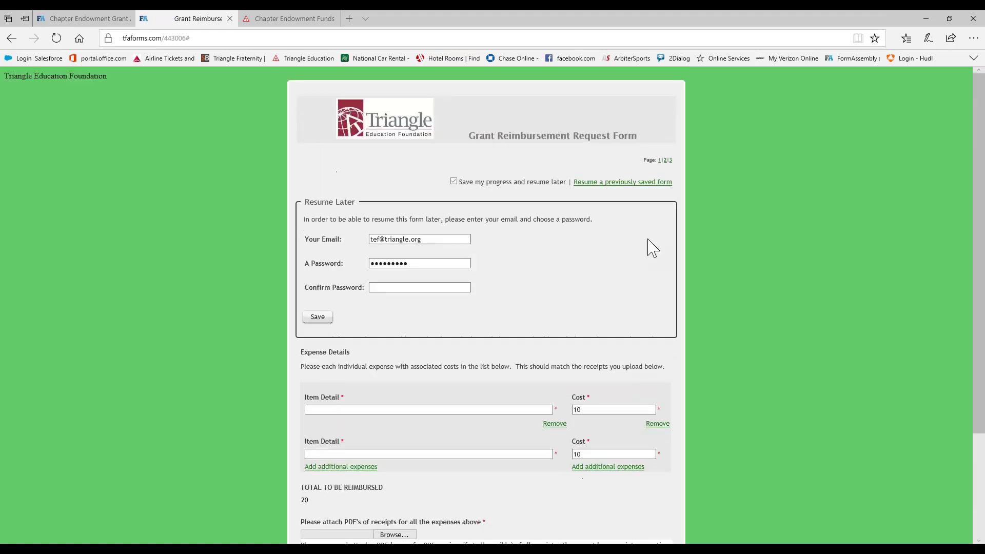
left_click(671, 160)
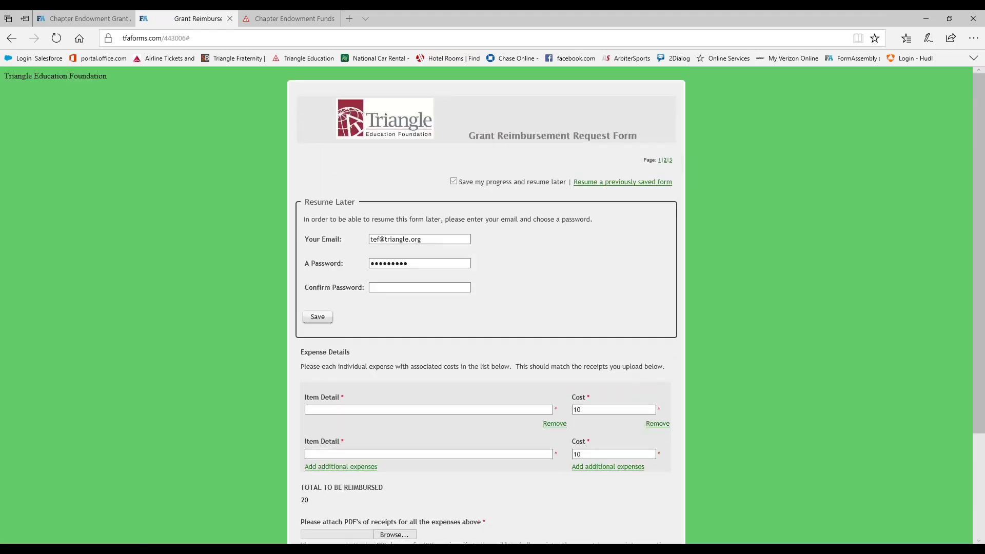
scroll(385, 348, "down", 5)
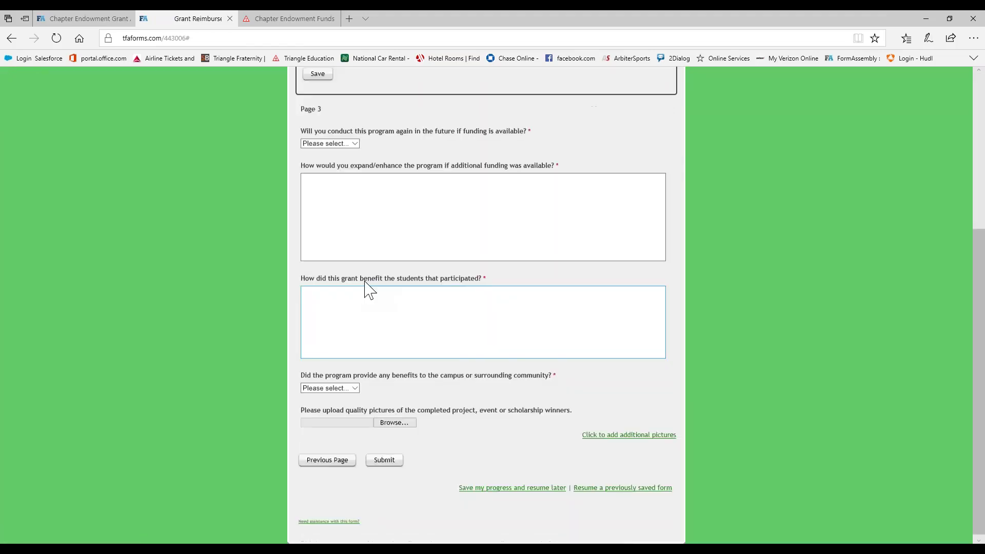
left_click(355, 140)
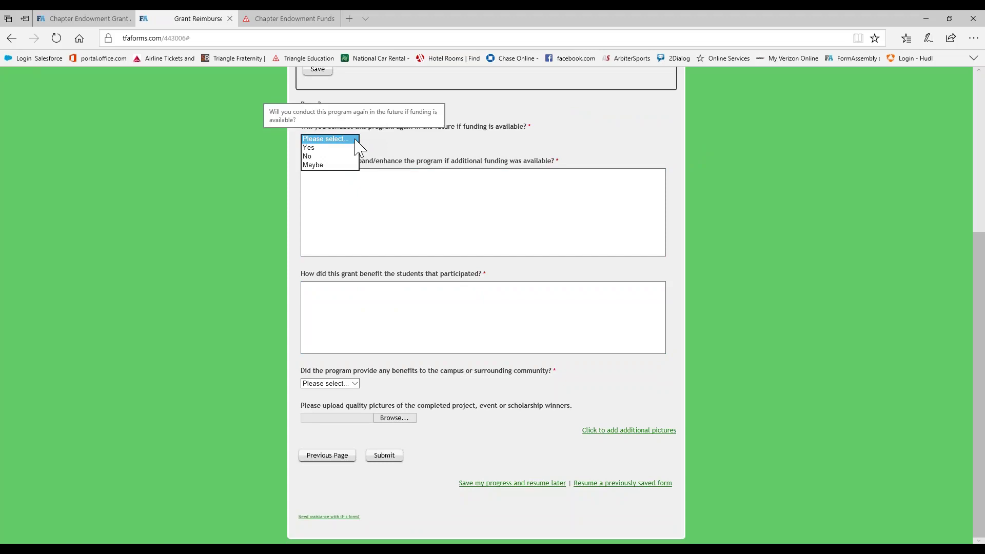
left_click(339, 147)
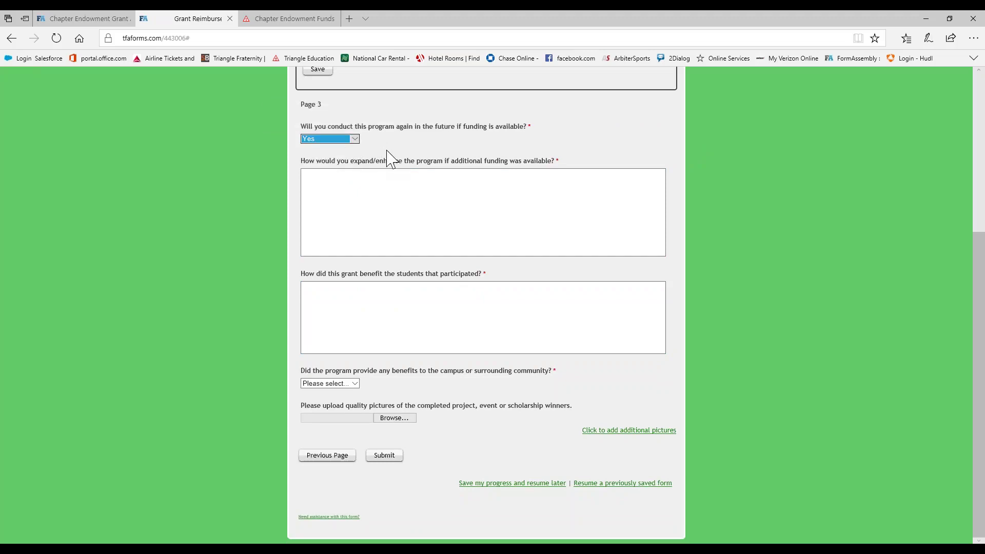
left_click(357, 140)
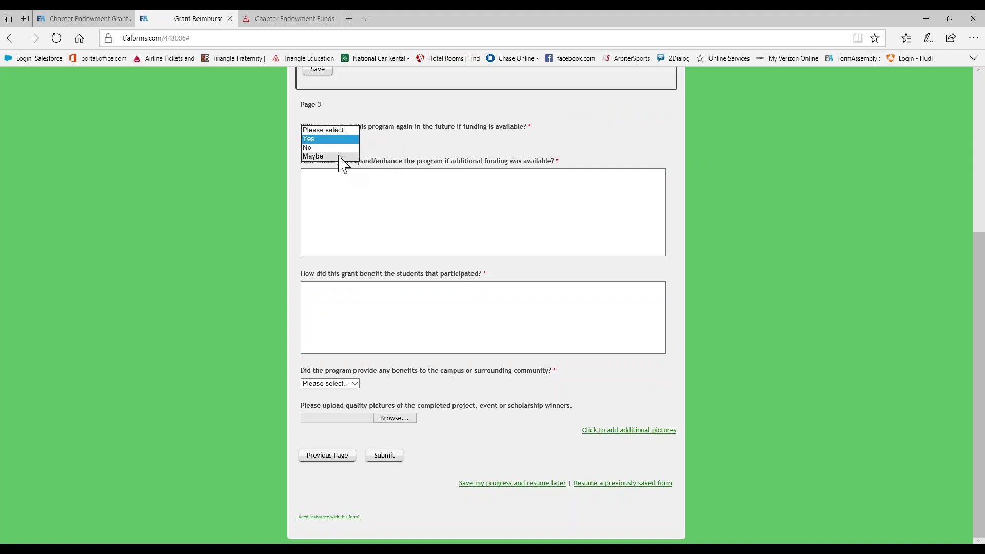
left_click(377, 154)
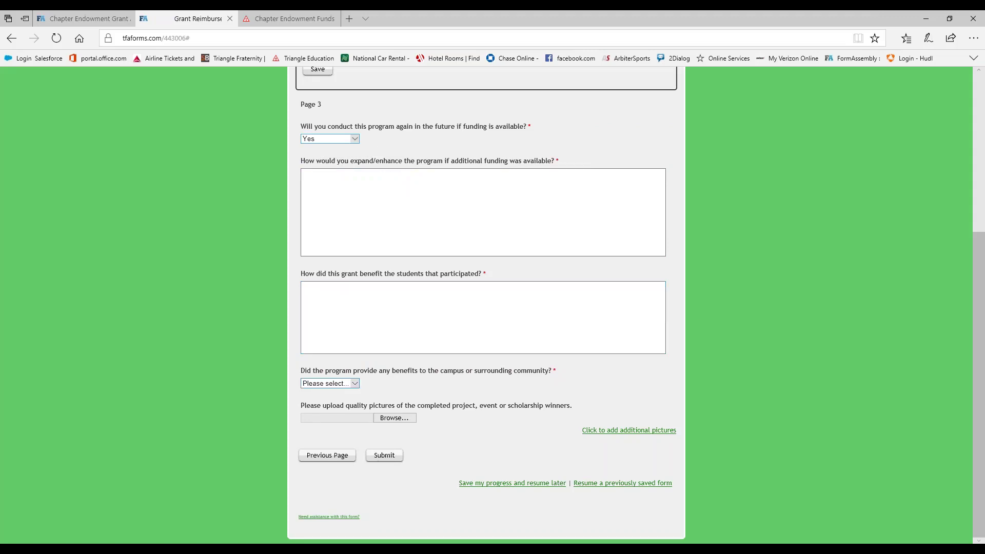
Step: Answer Yes to whether the program provided any benefits to the campus or surrounding community
left_click(339, 384)
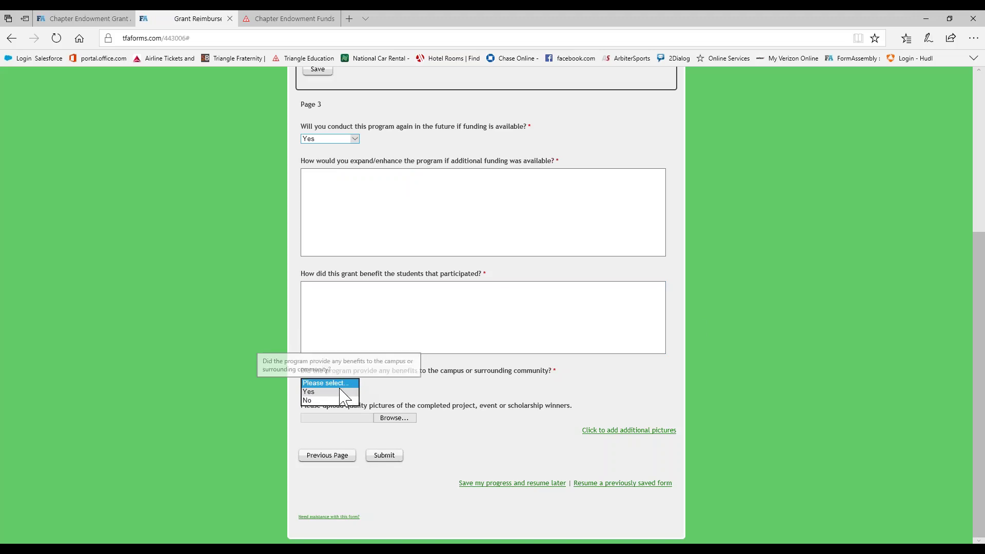
left_click(318, 392)
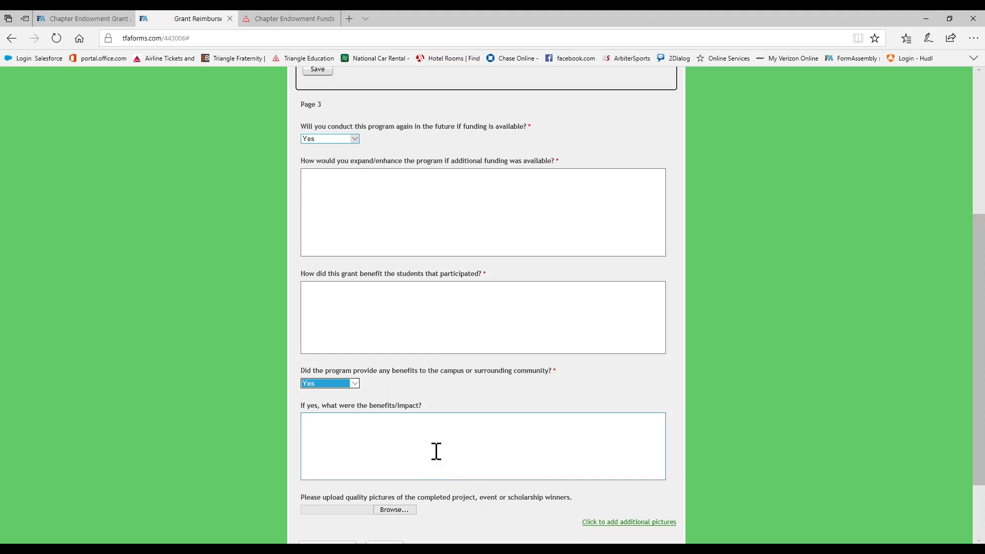
scroll(436, 451, "down", 3)
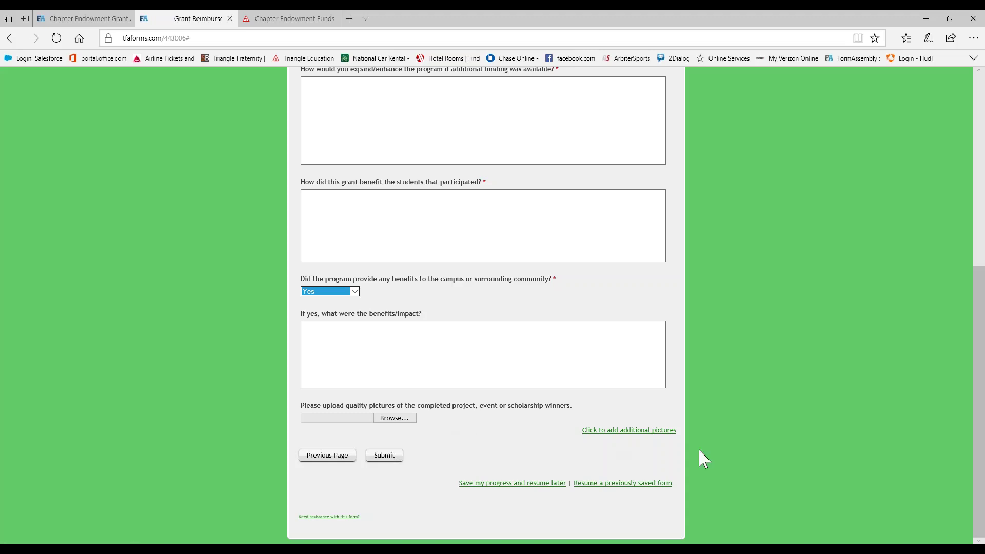
Step: Return to page 1 of the reimbursement form and review the Chapter Information and Chapter Treasurer fields
scroll(704, 458, "up", 7)
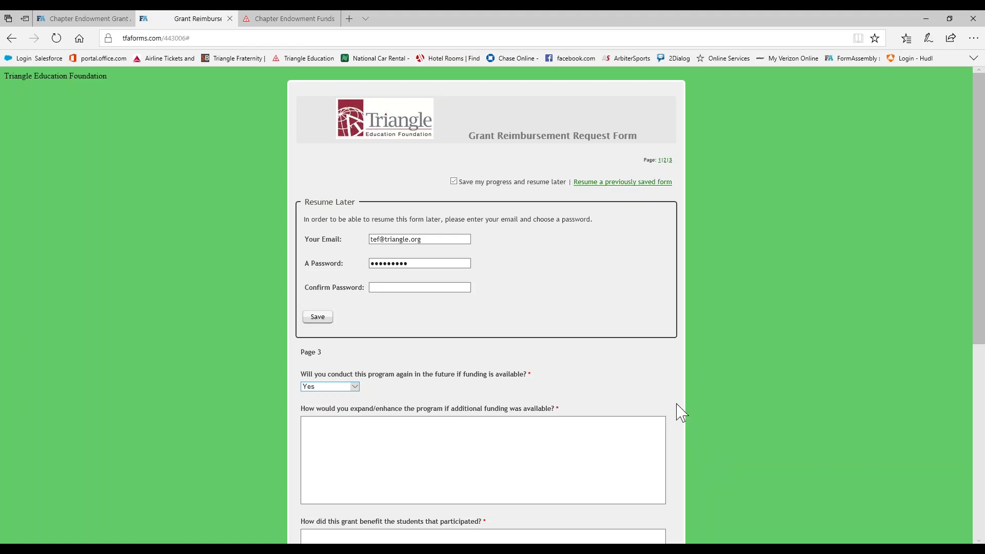
left_click(660, 160)
scroll(442, 440, "down", 3)
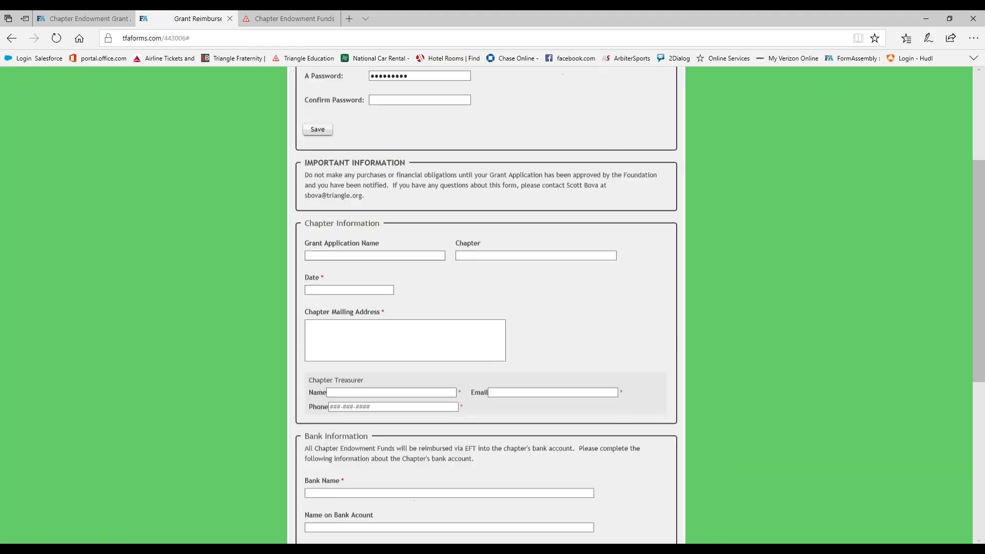
left_click(547, 390)
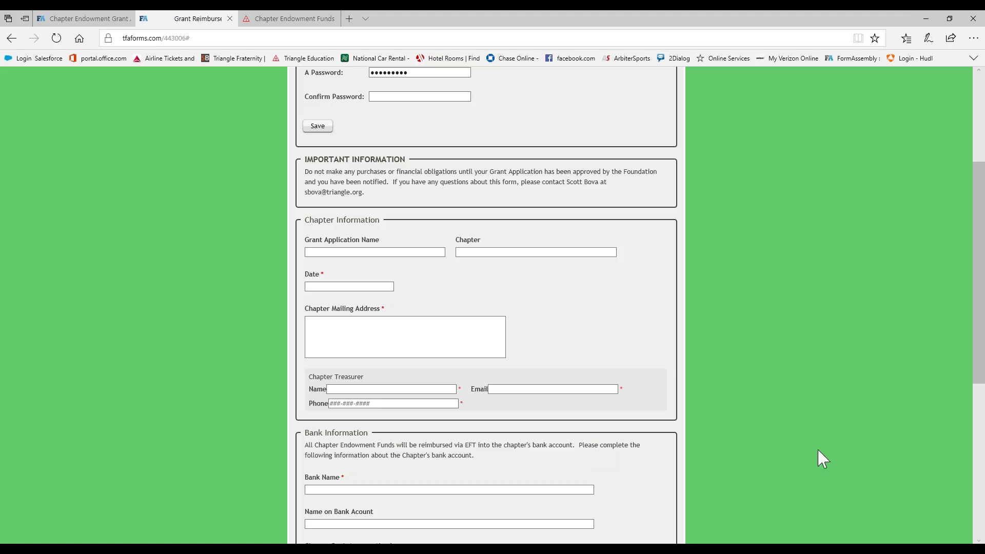
key("Tab")
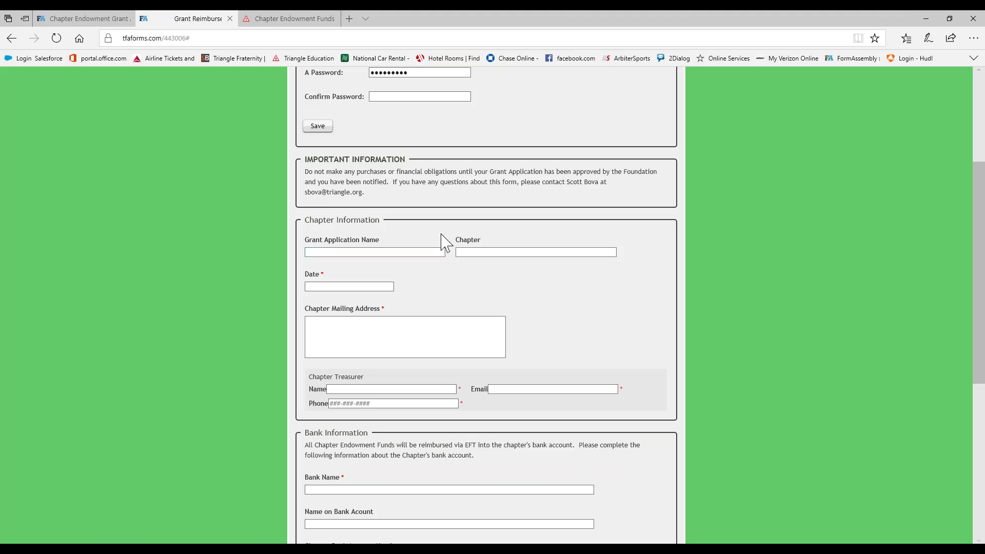